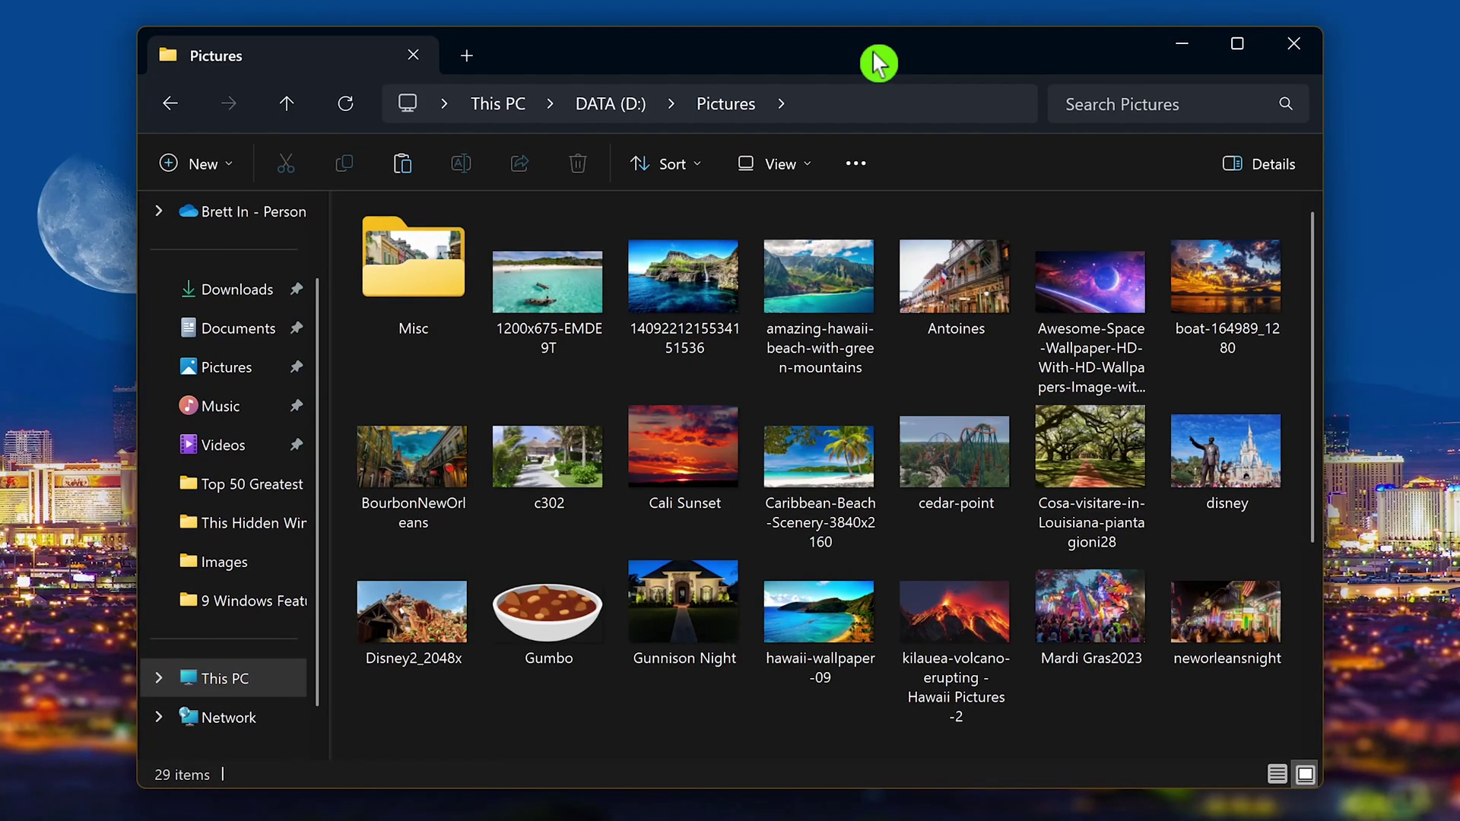
# Step: Turn on File name extensions in File Explorer's View > Show menu, then go to the OS (C:) drive
pyautogui.click(801, 157)
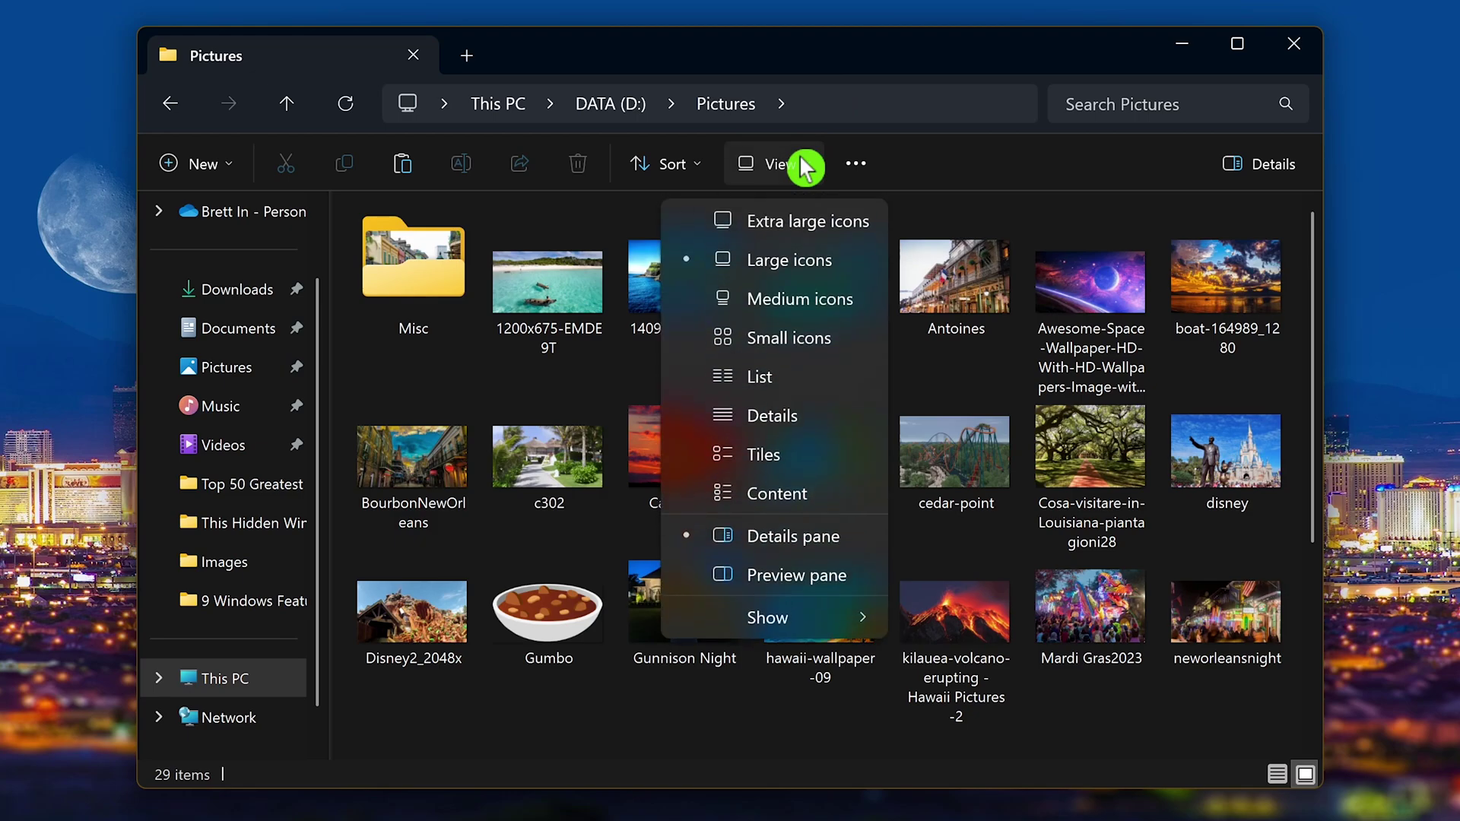
pyautogui.moveTo(814, 624)
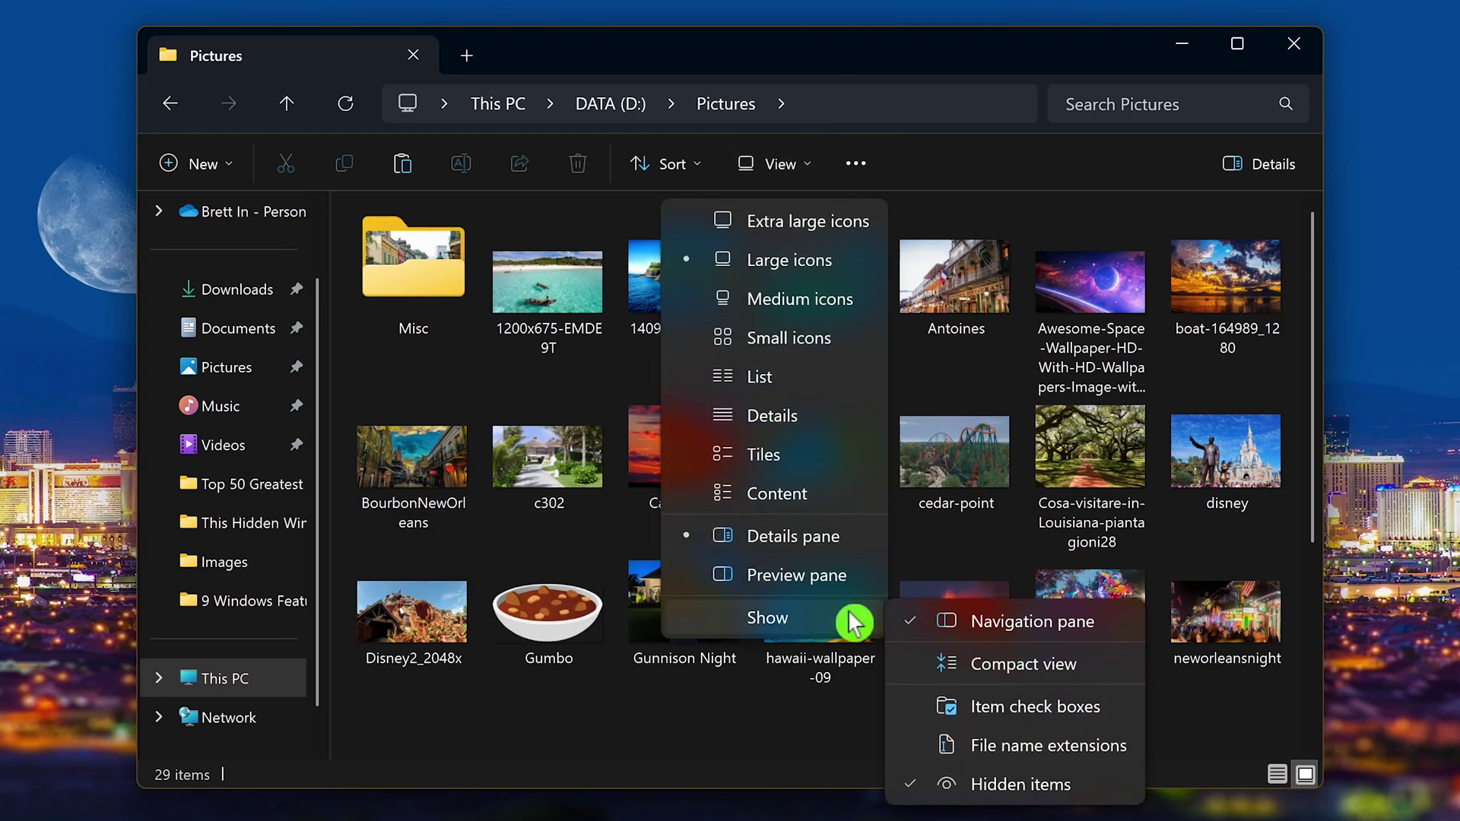
pyautogui.click(945, 749)
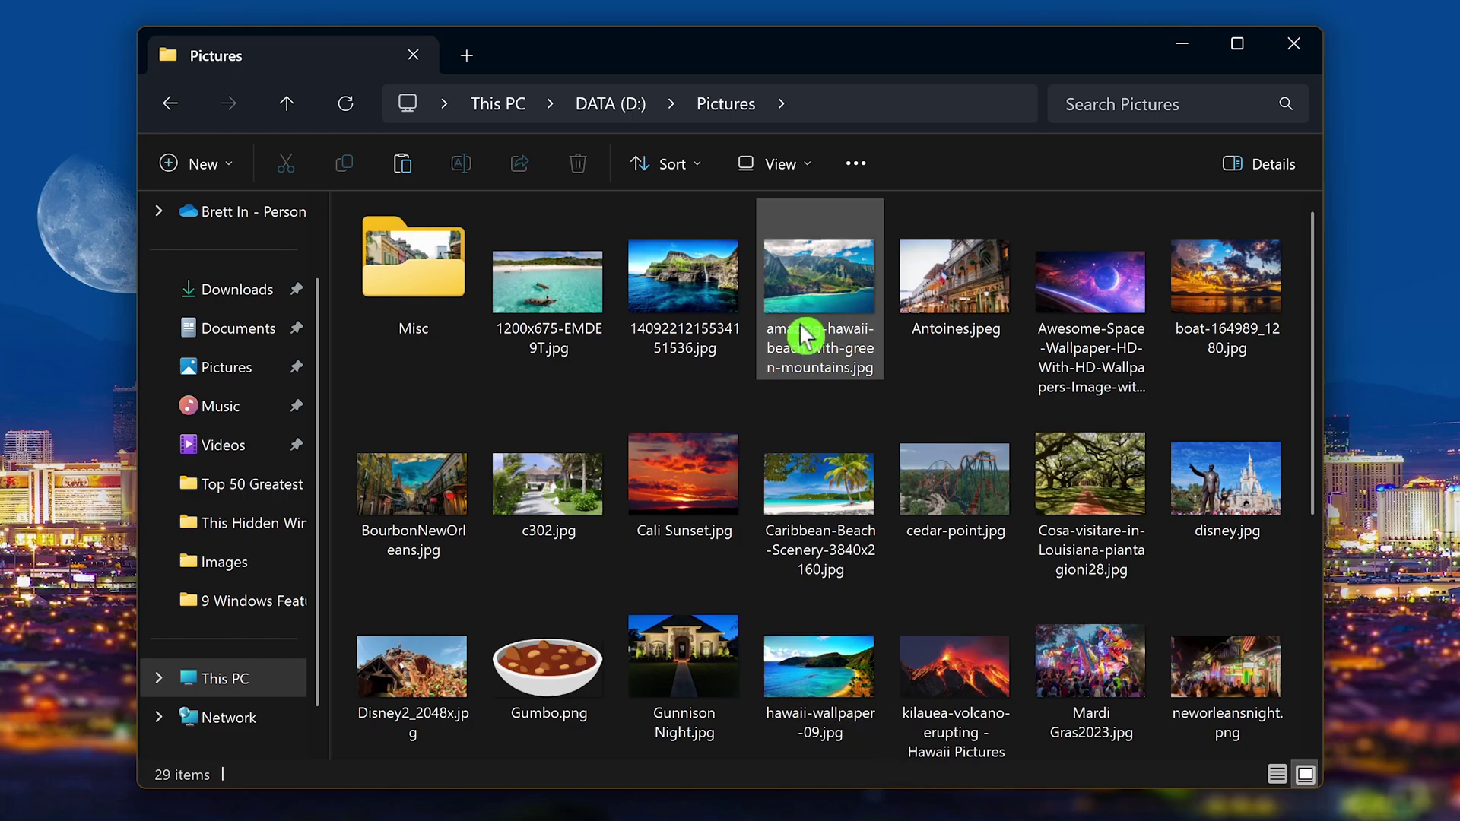
pyautogui.click(791, 166)
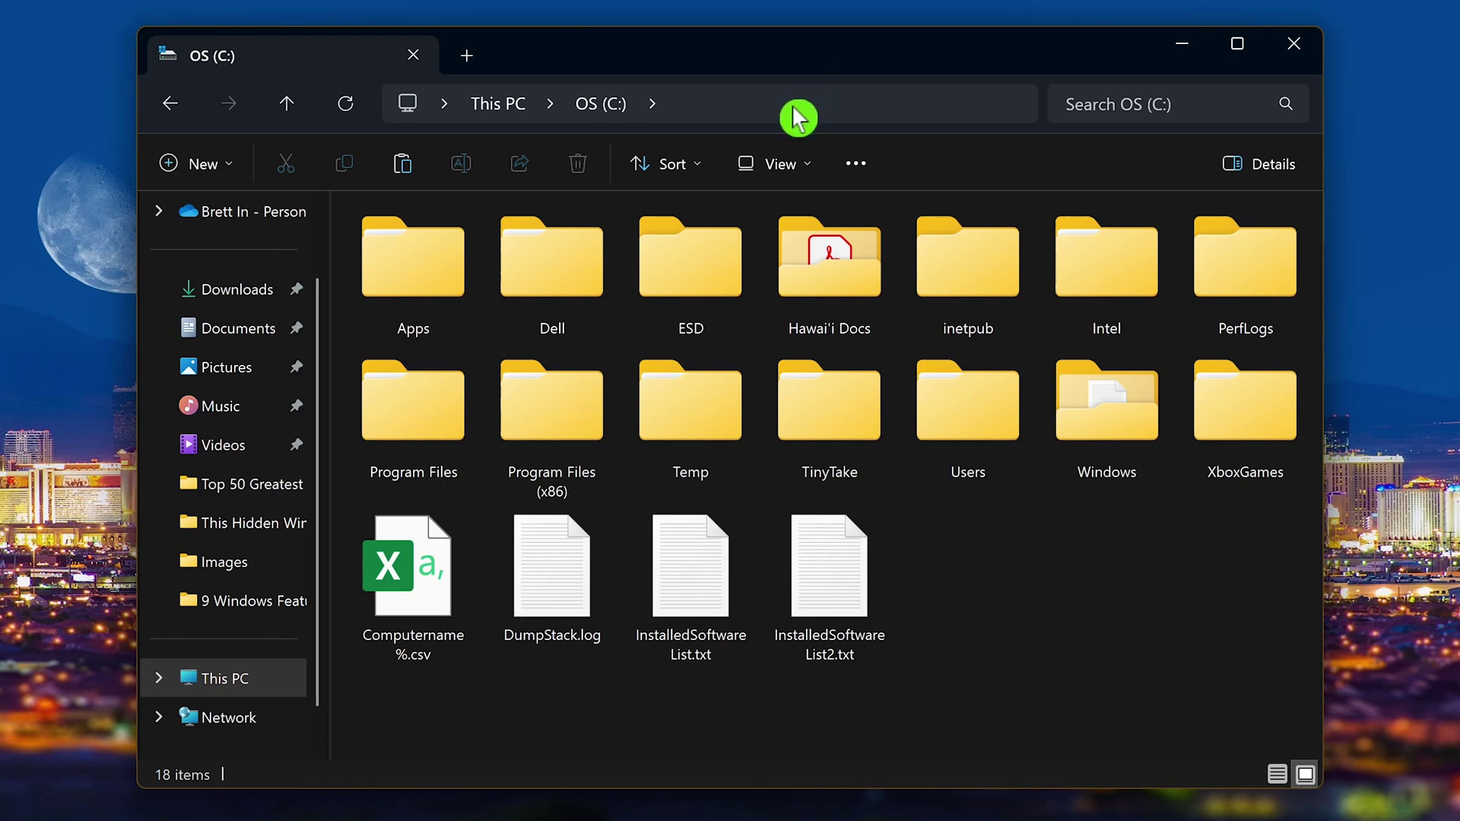
# Step: Turn on Hidden items in File Explorer's View > Show menu so OS (C:) lists 26 items
pyautogui.click(796, 173)
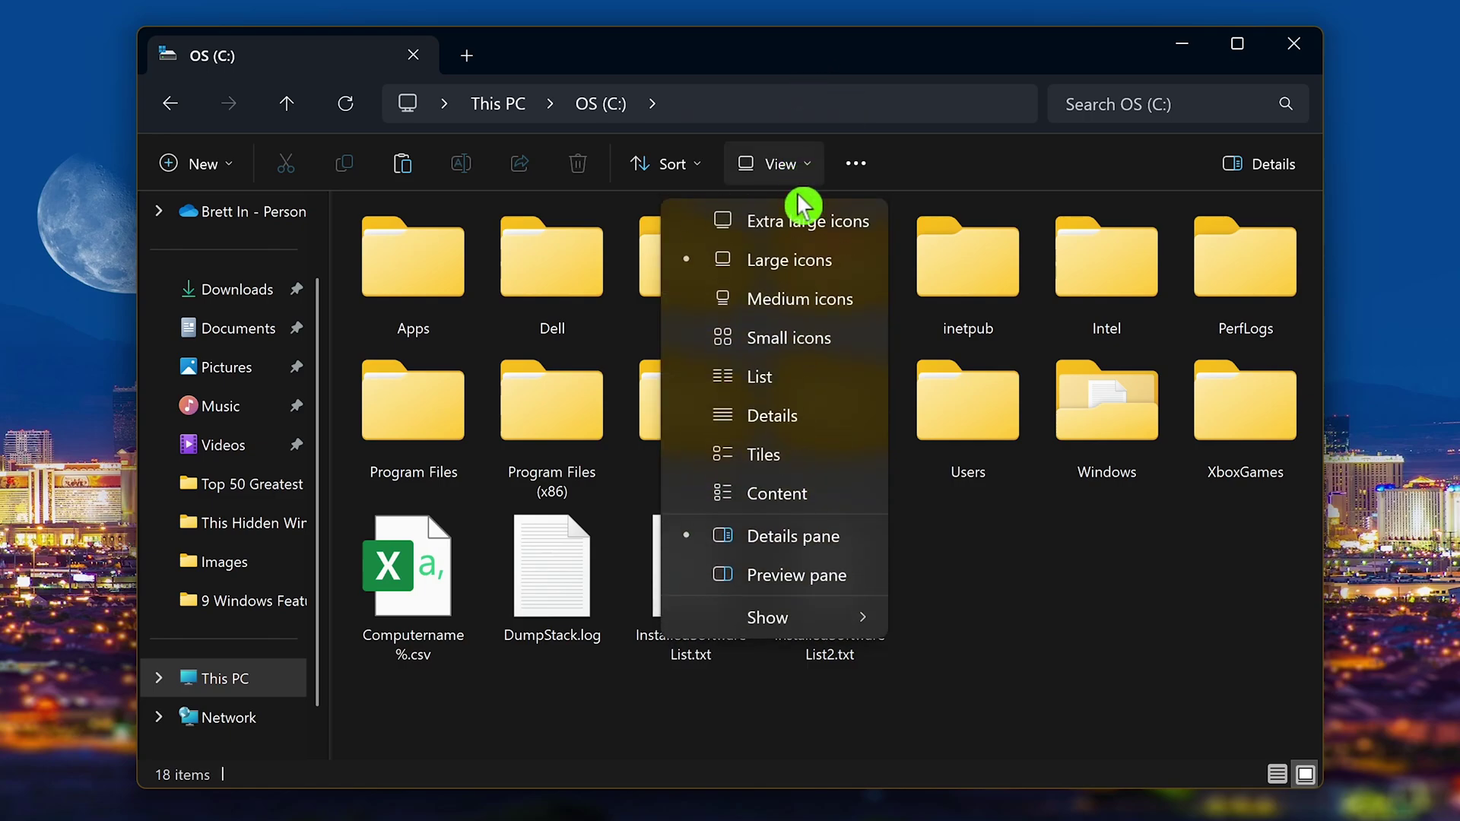
pyautogui.moveTo(880, 619)
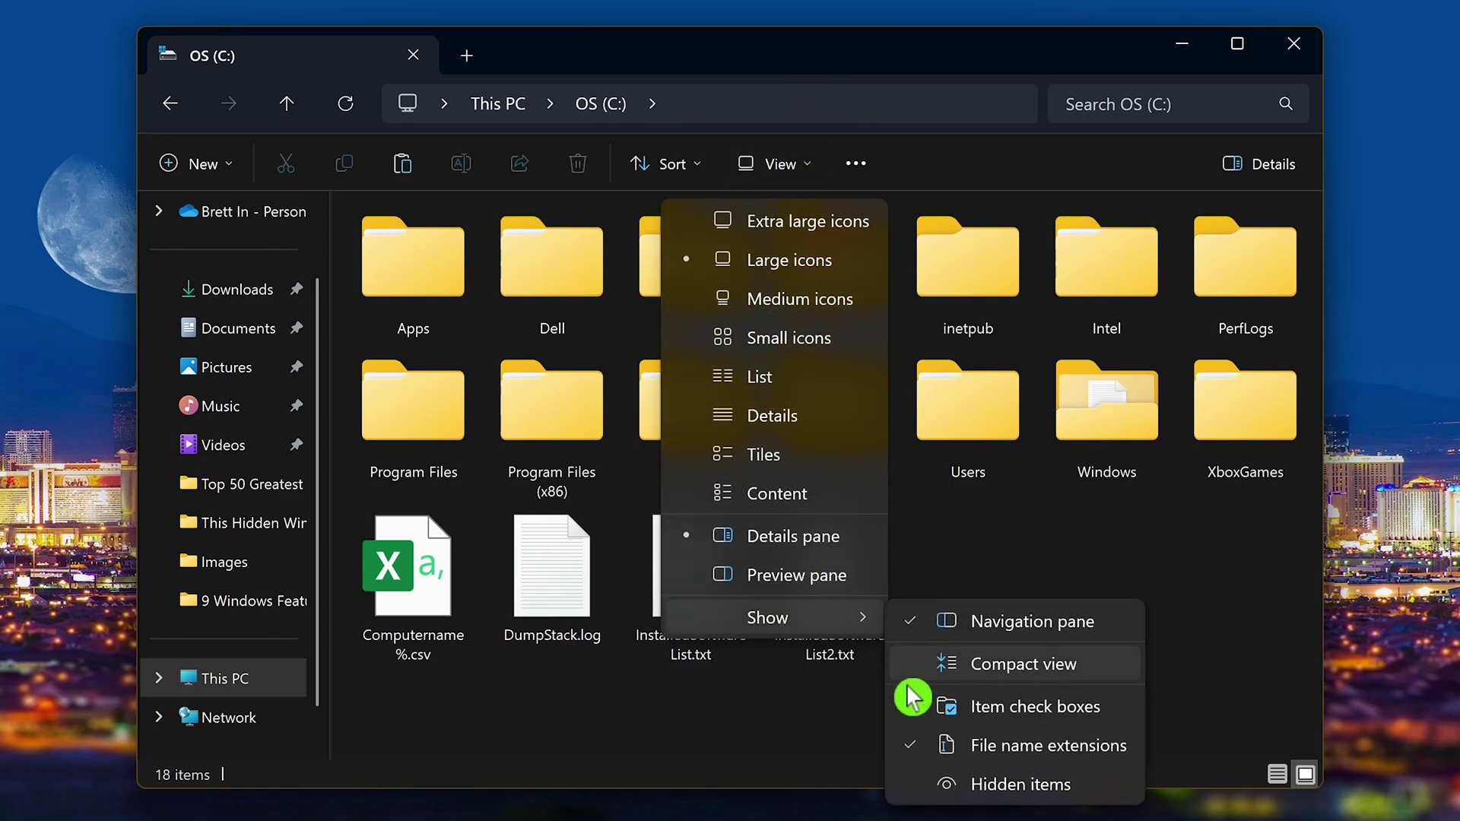
pyautogui.click(934, 791)
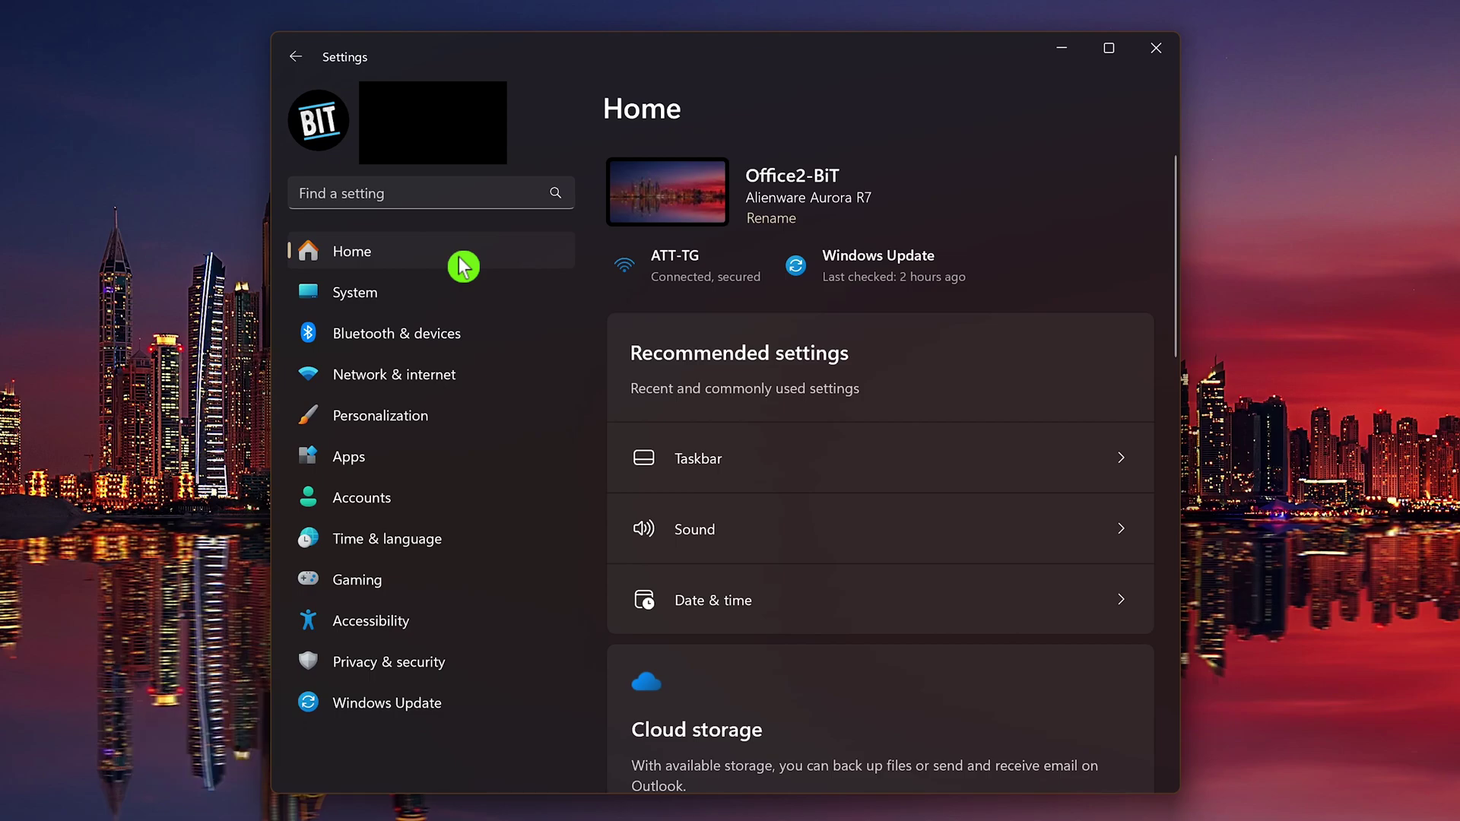
# Step: Go through System > Storage to the Storage Sense page
pyautogui.click(437, 305)
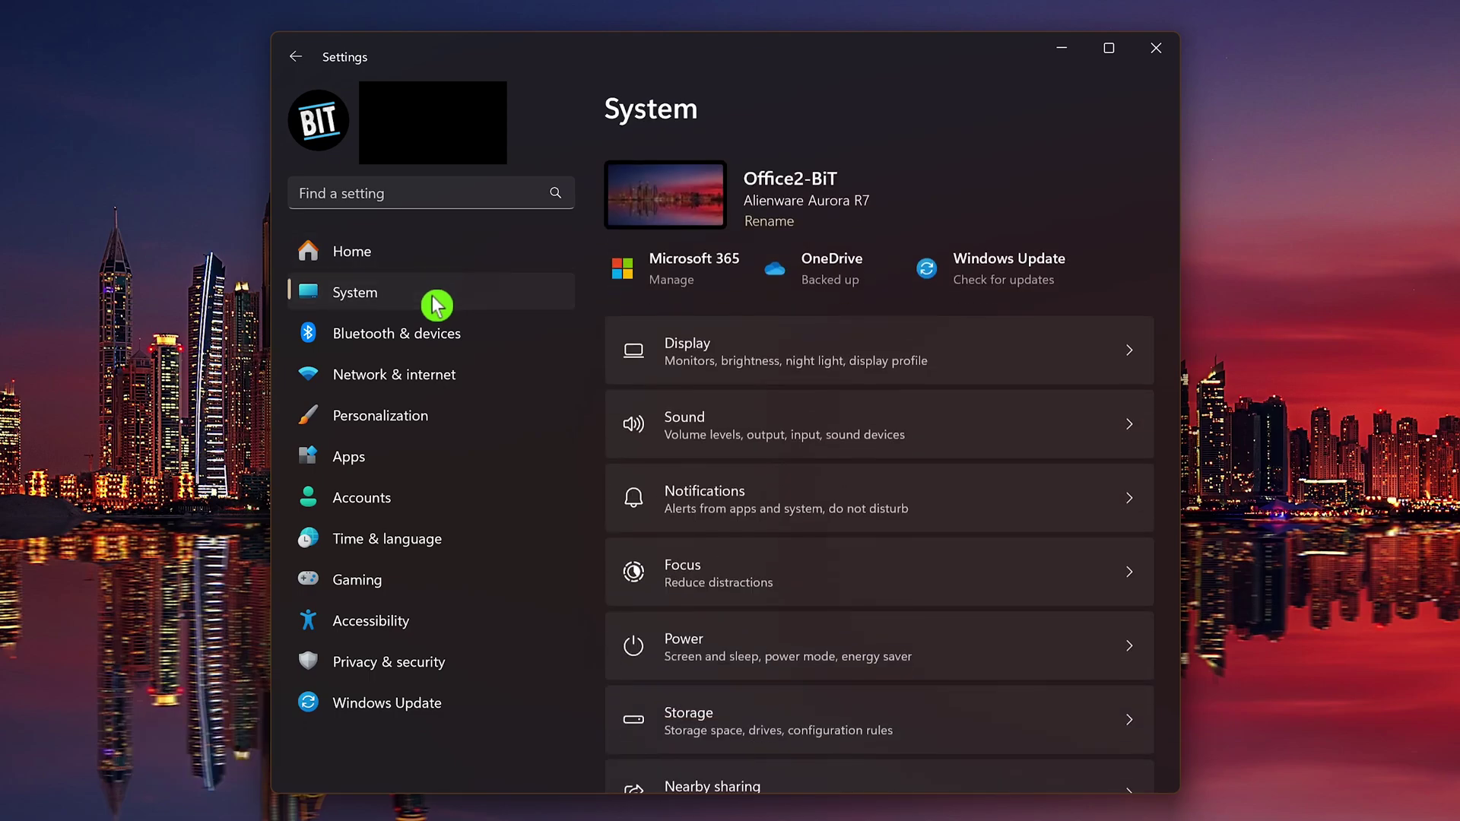
pyautogui.click(905, 721)
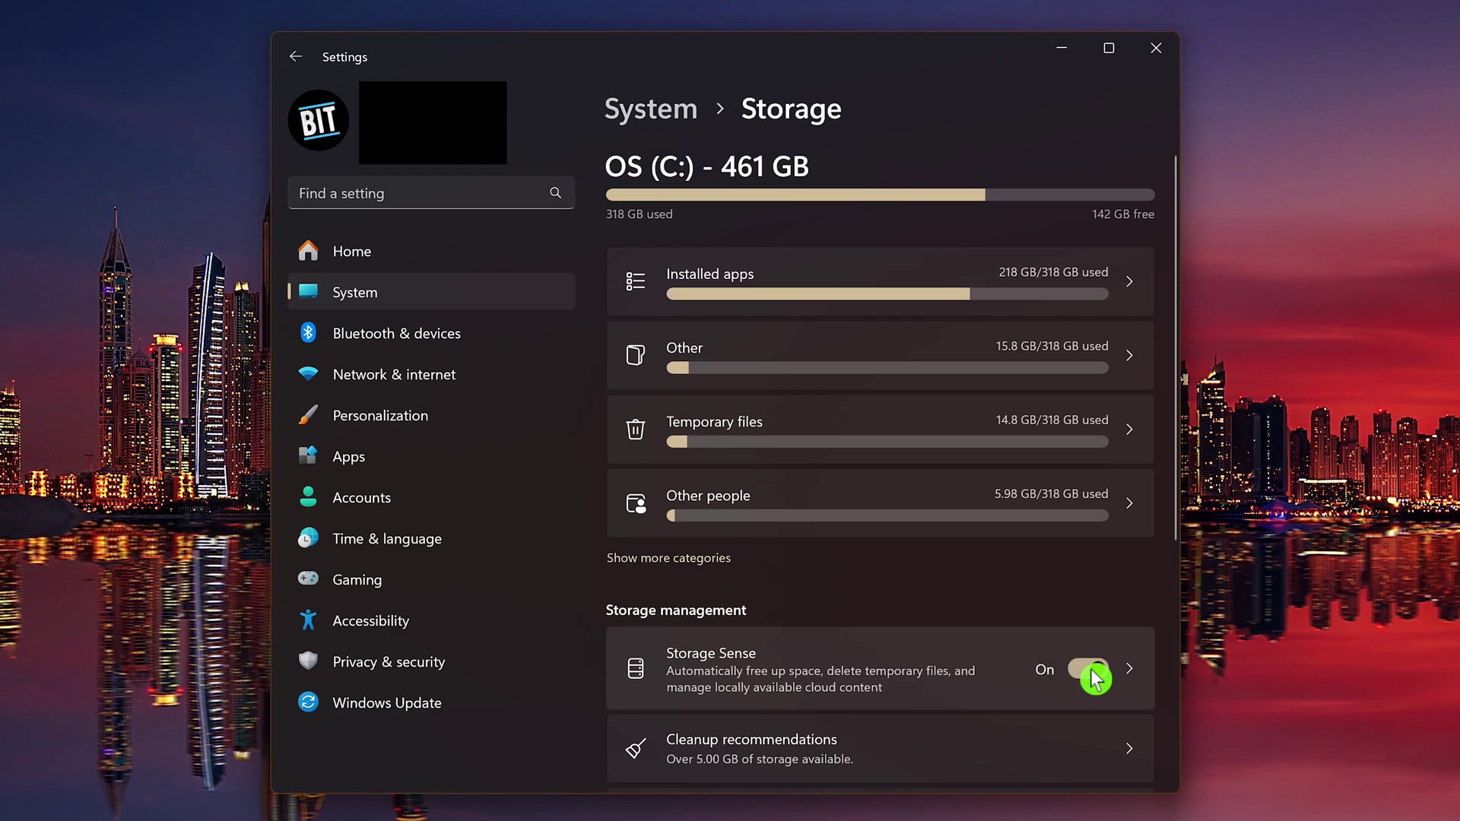
pyautogui.click(924, 680)
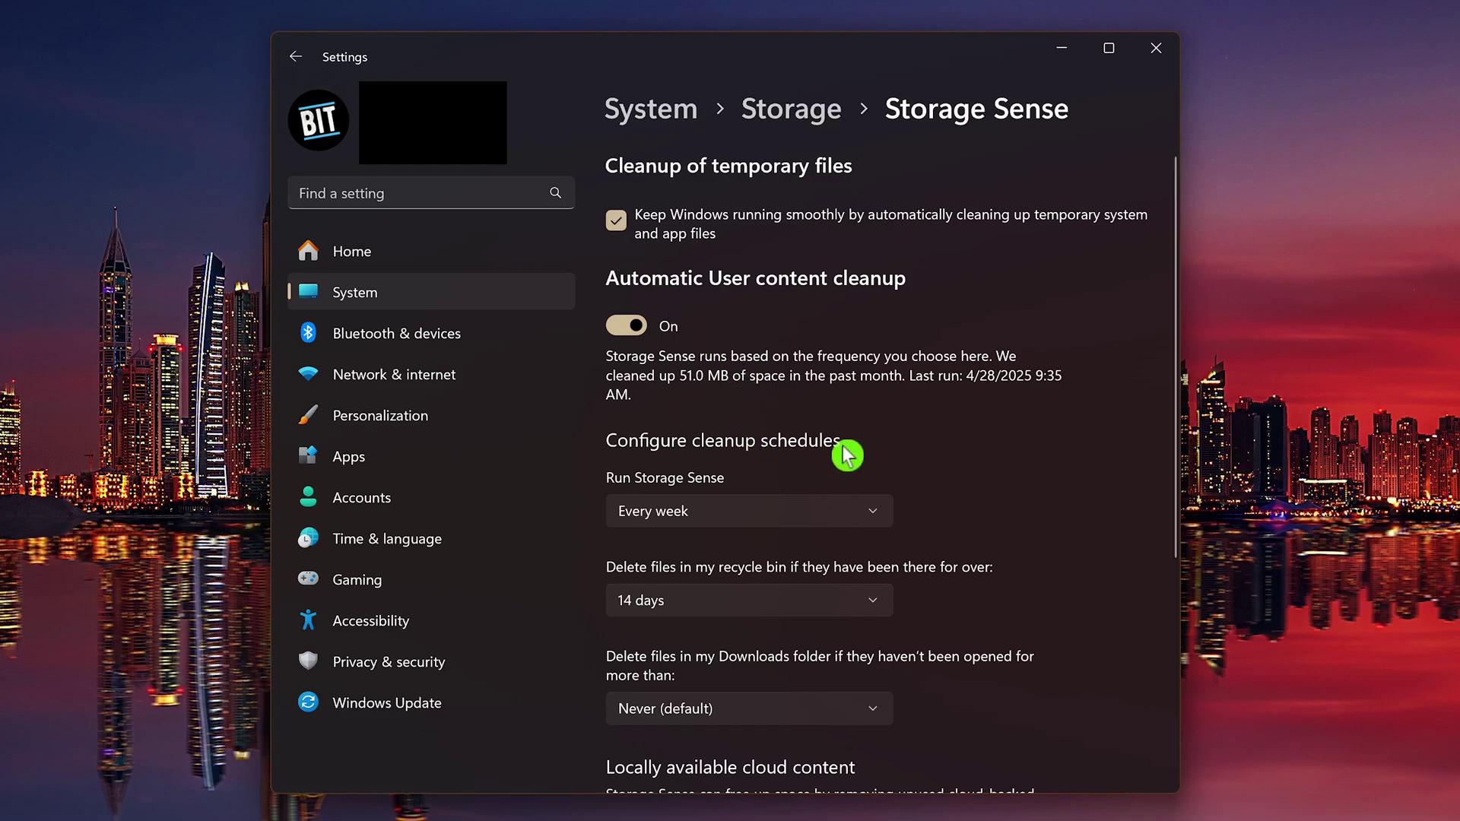
pyautogui.click(882, 522)
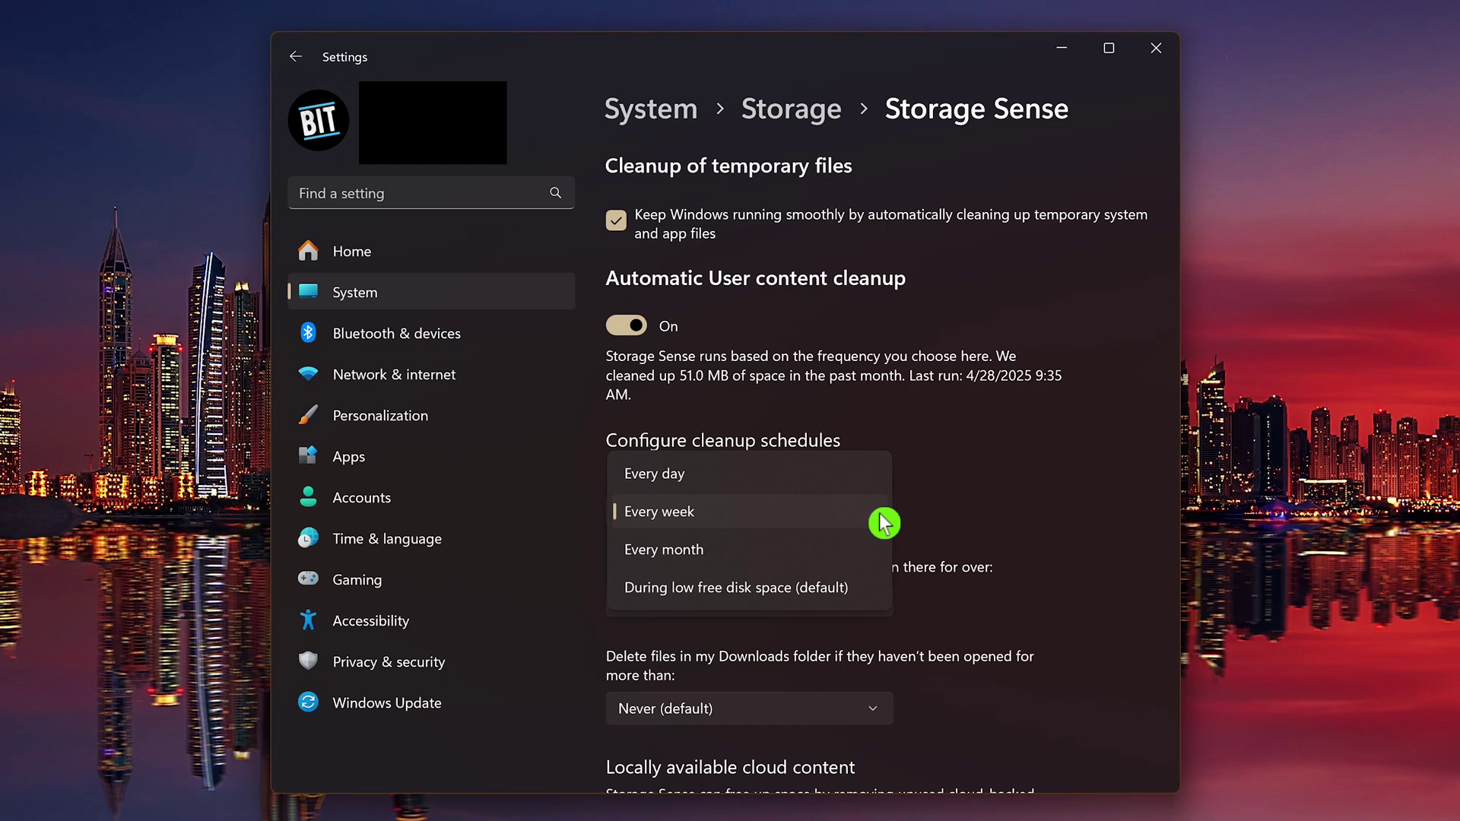
pyautogui.click(882, 522)
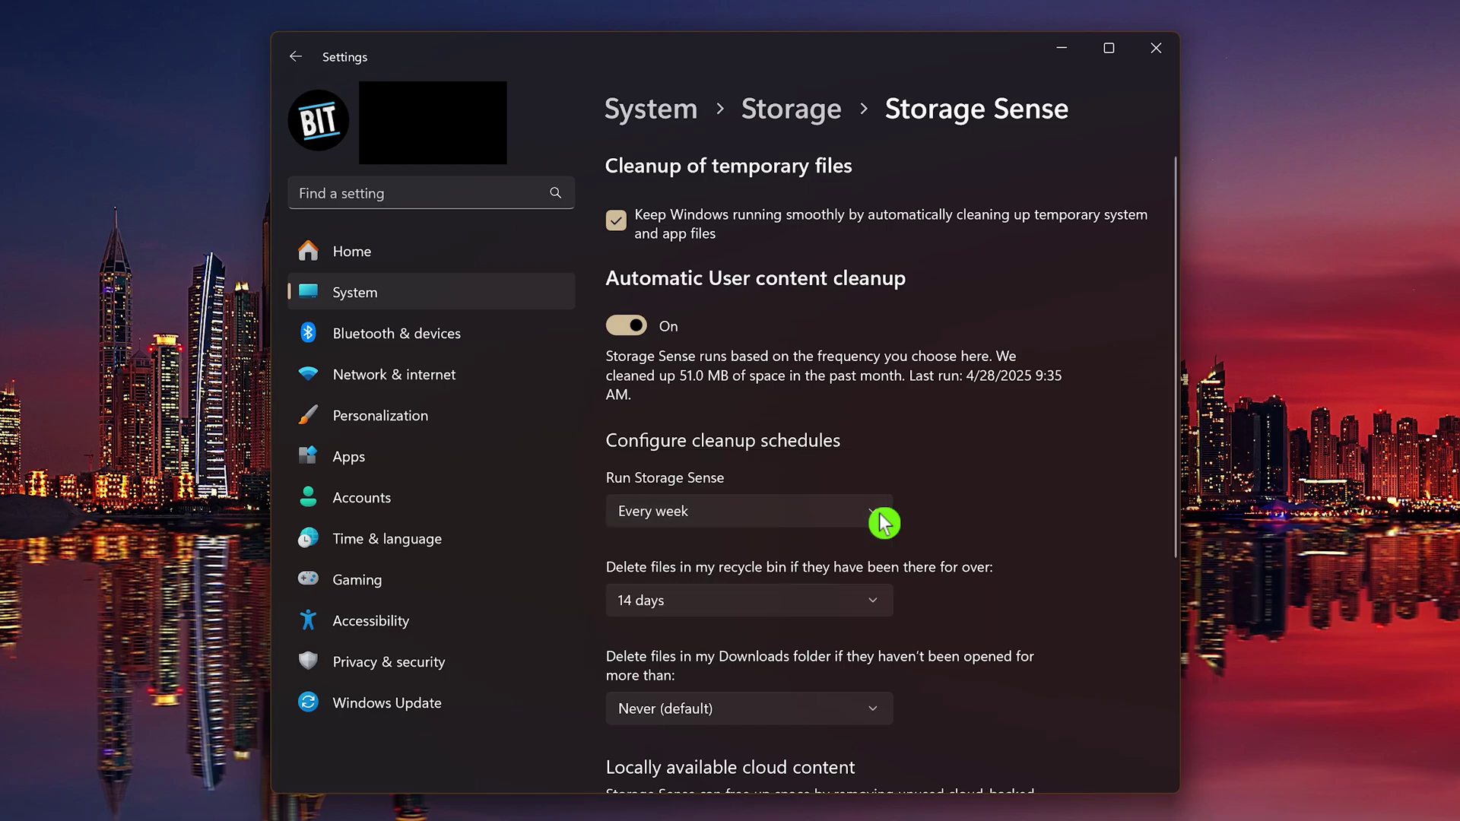
pyautogui.click(877, 605)
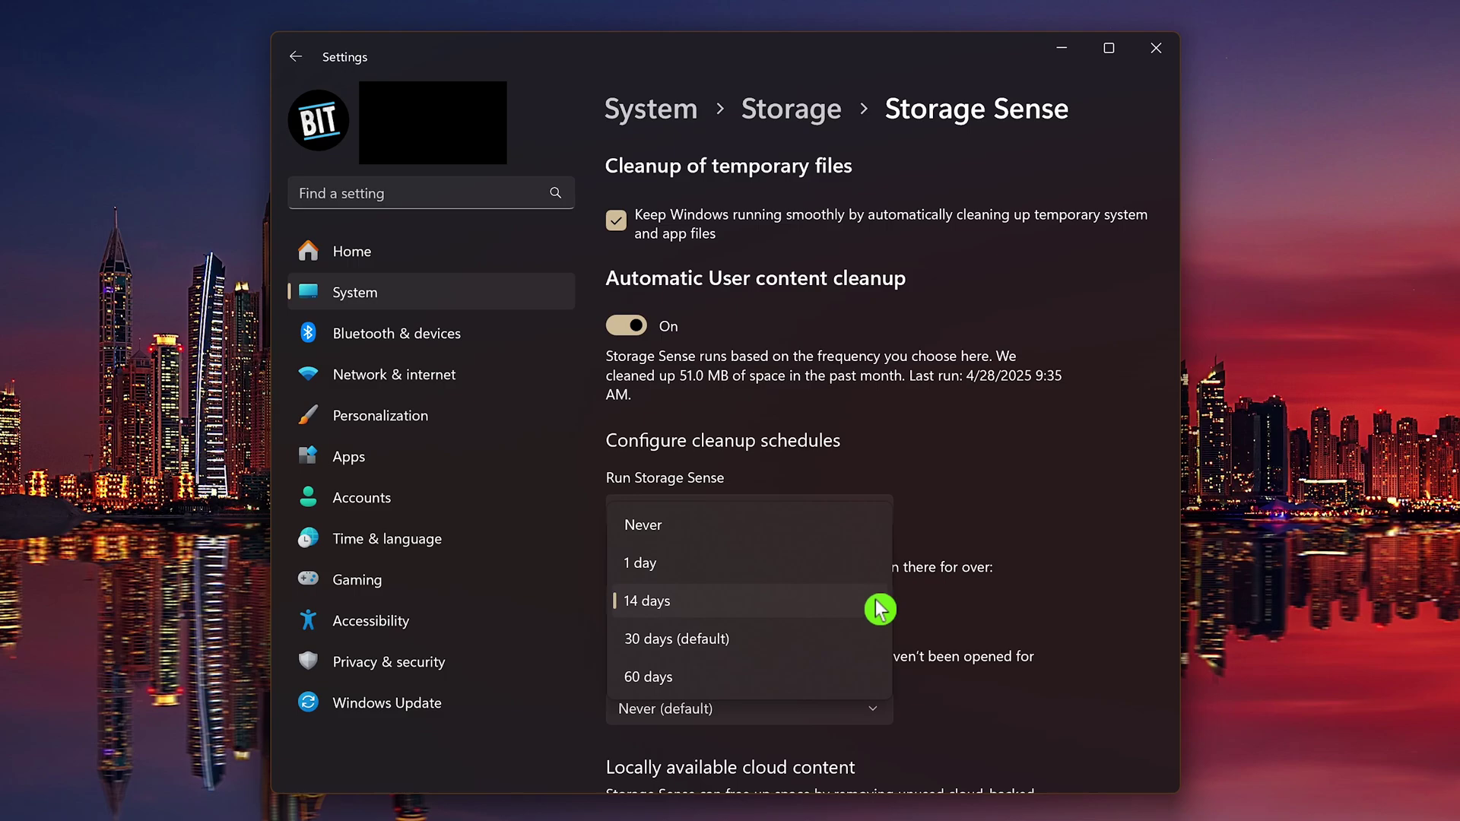
pyautogui.click(876, 600)
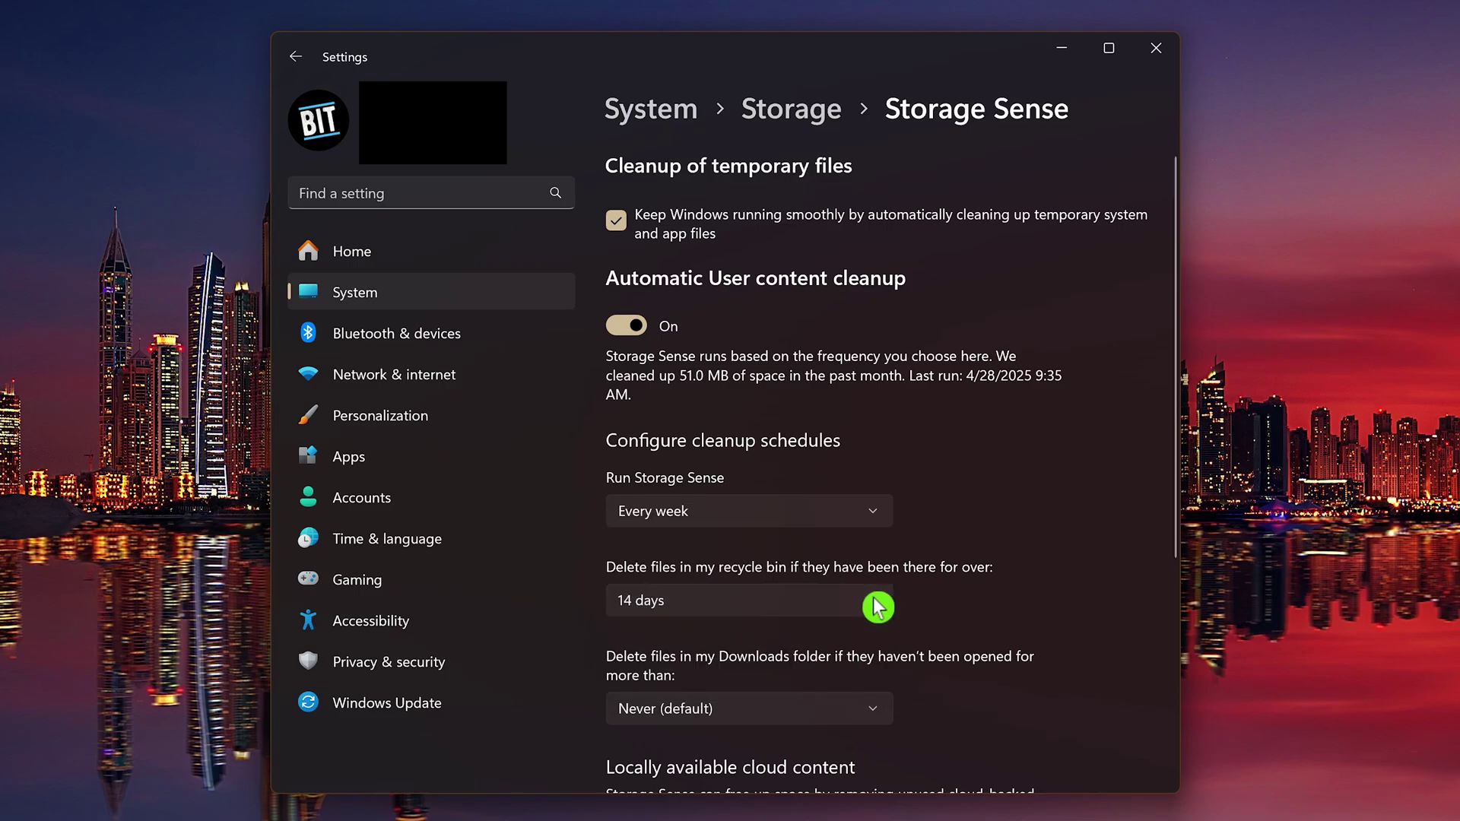
pyautogui.click(874, 715)
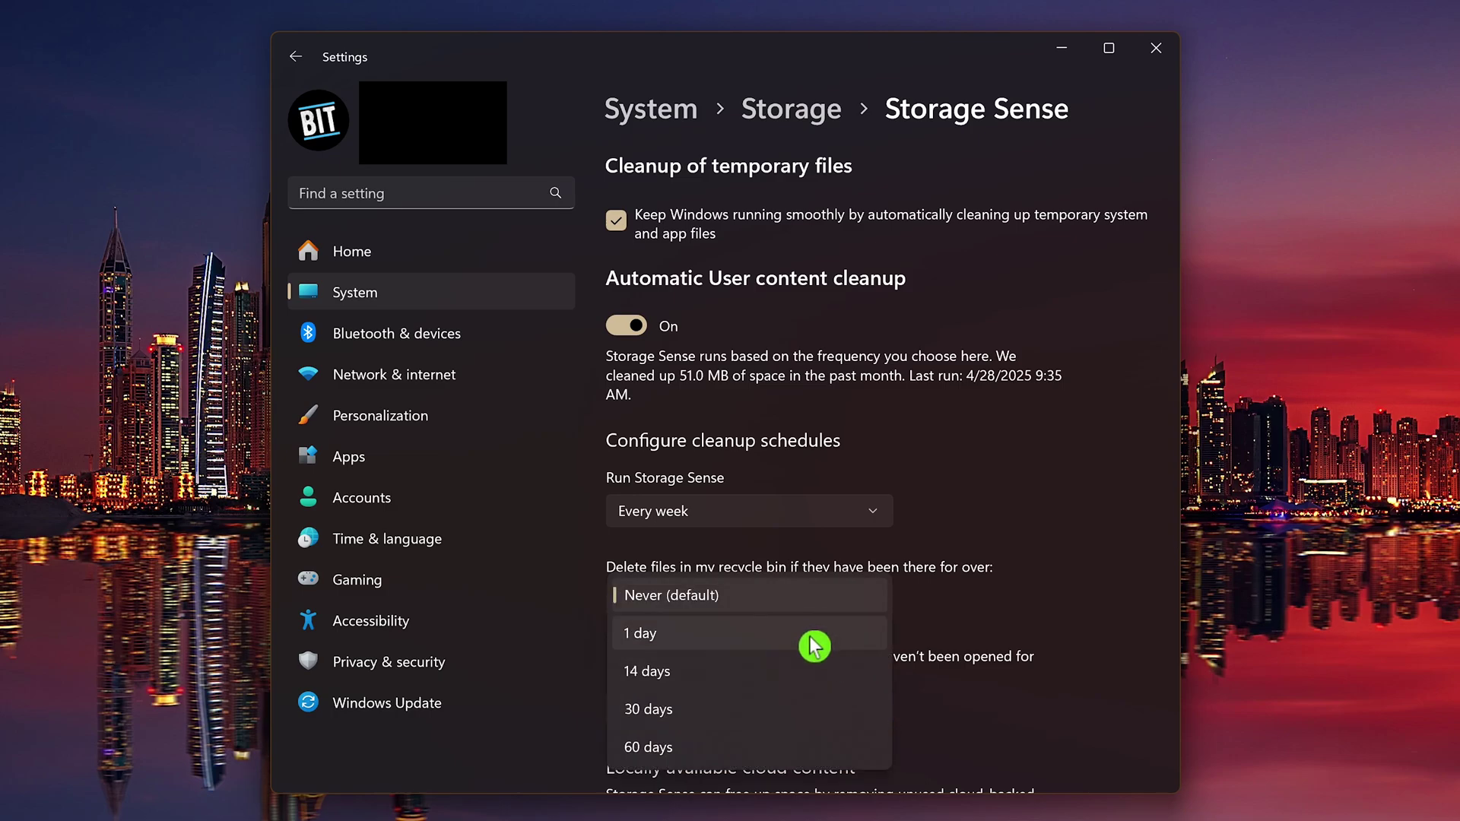
pyautogui.click(795, 600)
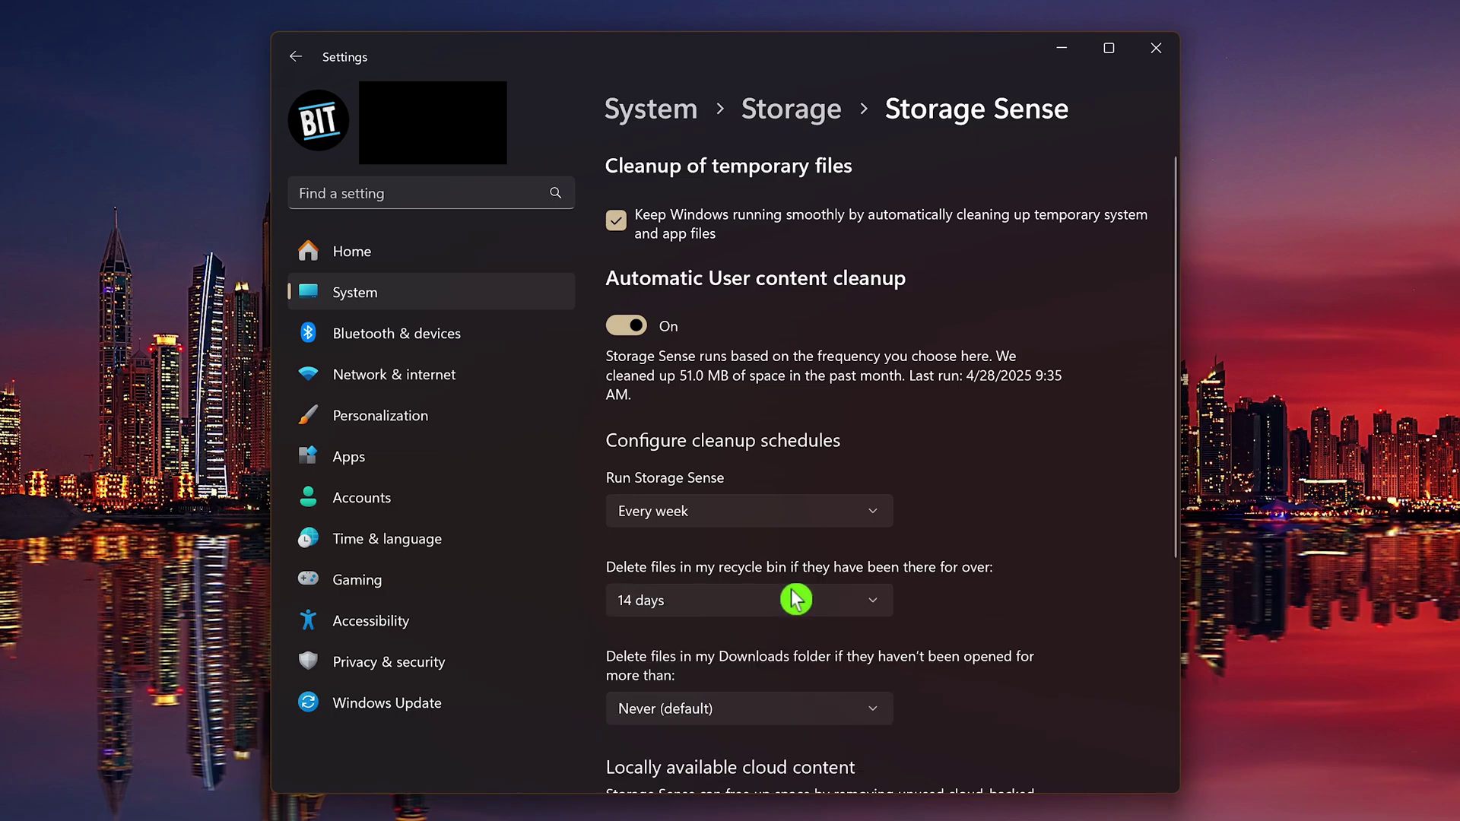
pyautogui.scroll(-5, 1027, 601)
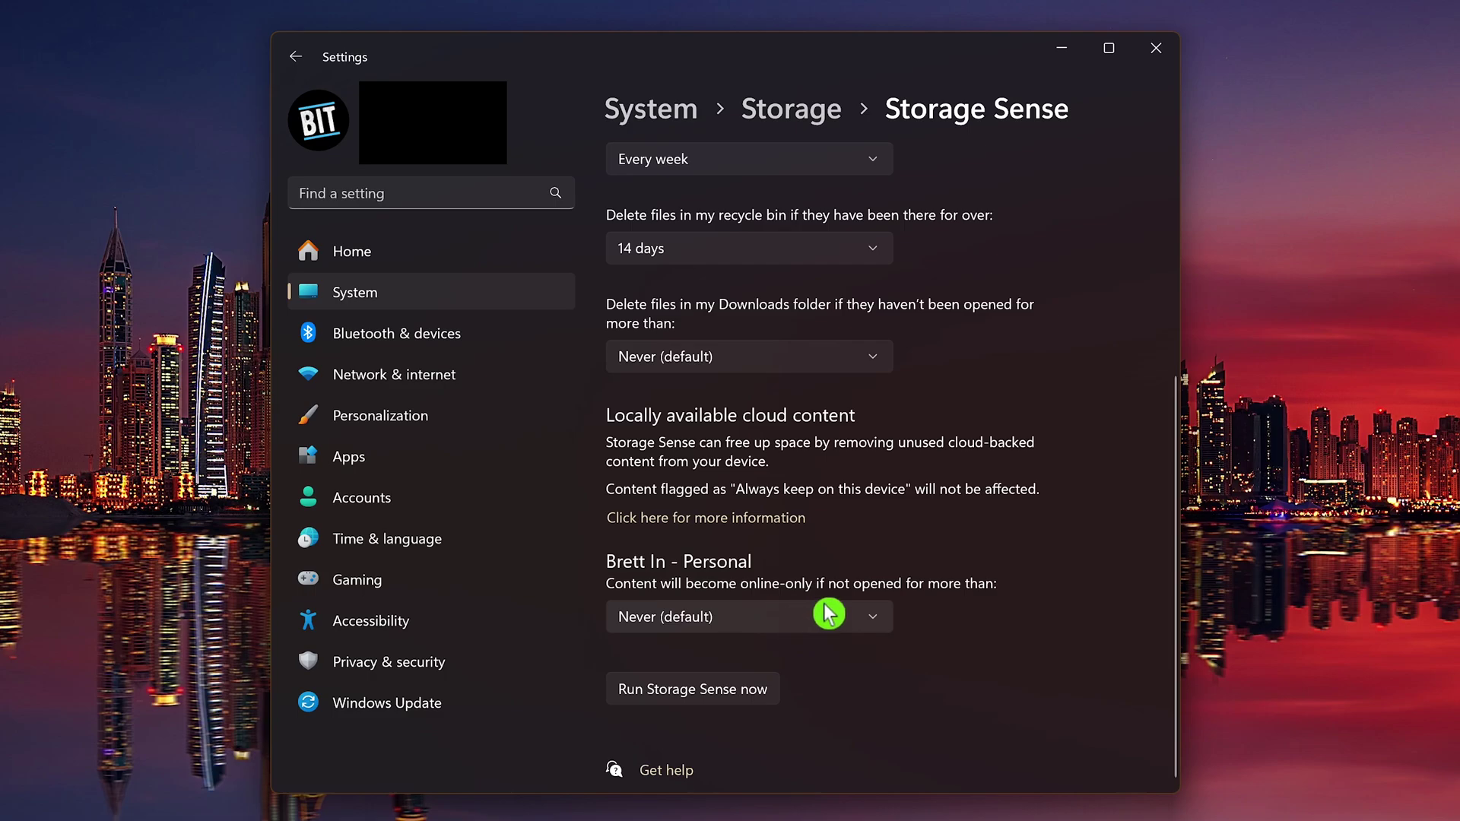
pyautogui.click(872, 627)
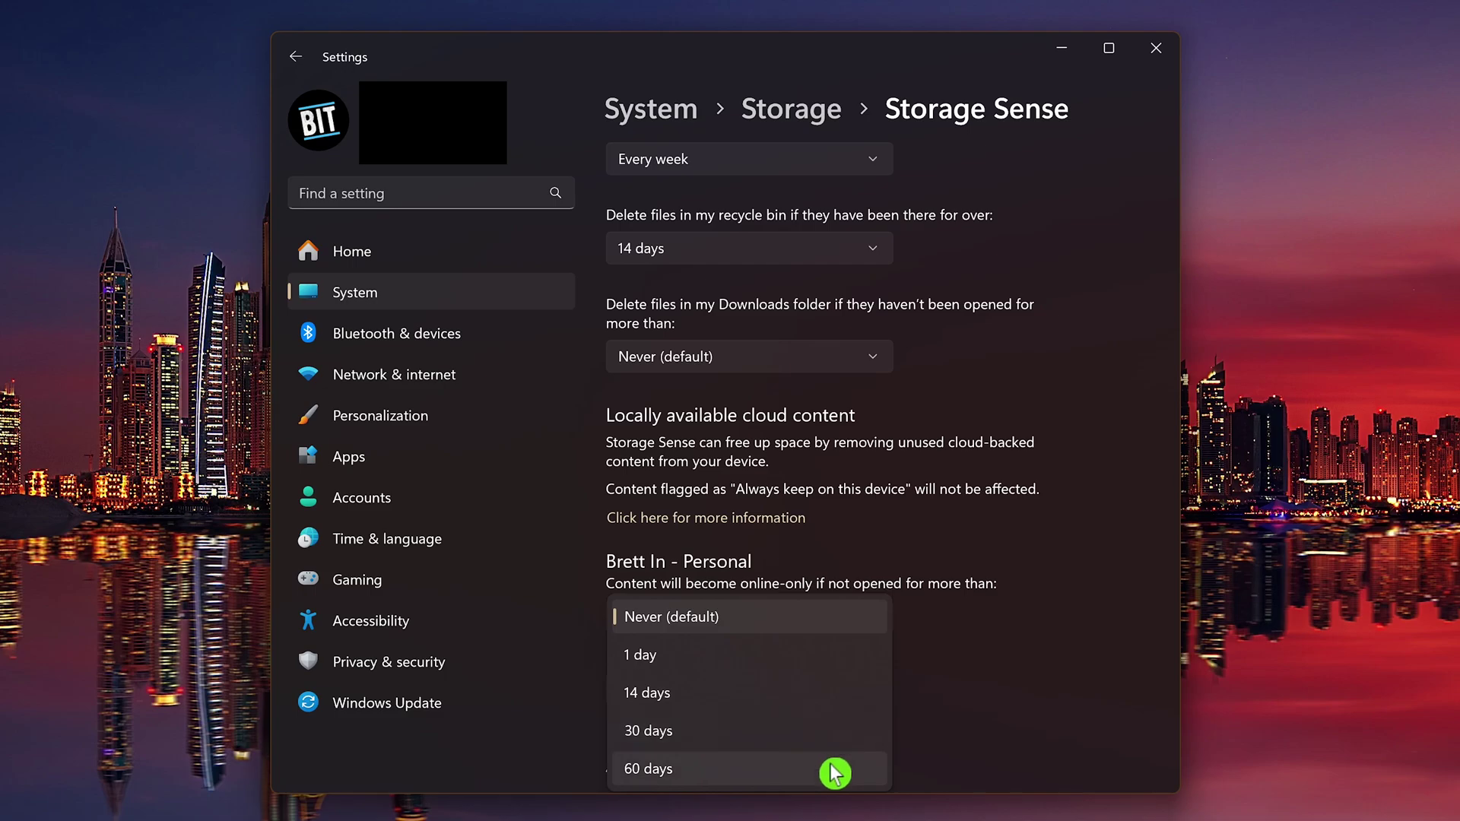
pyautogui.click(803, 622)
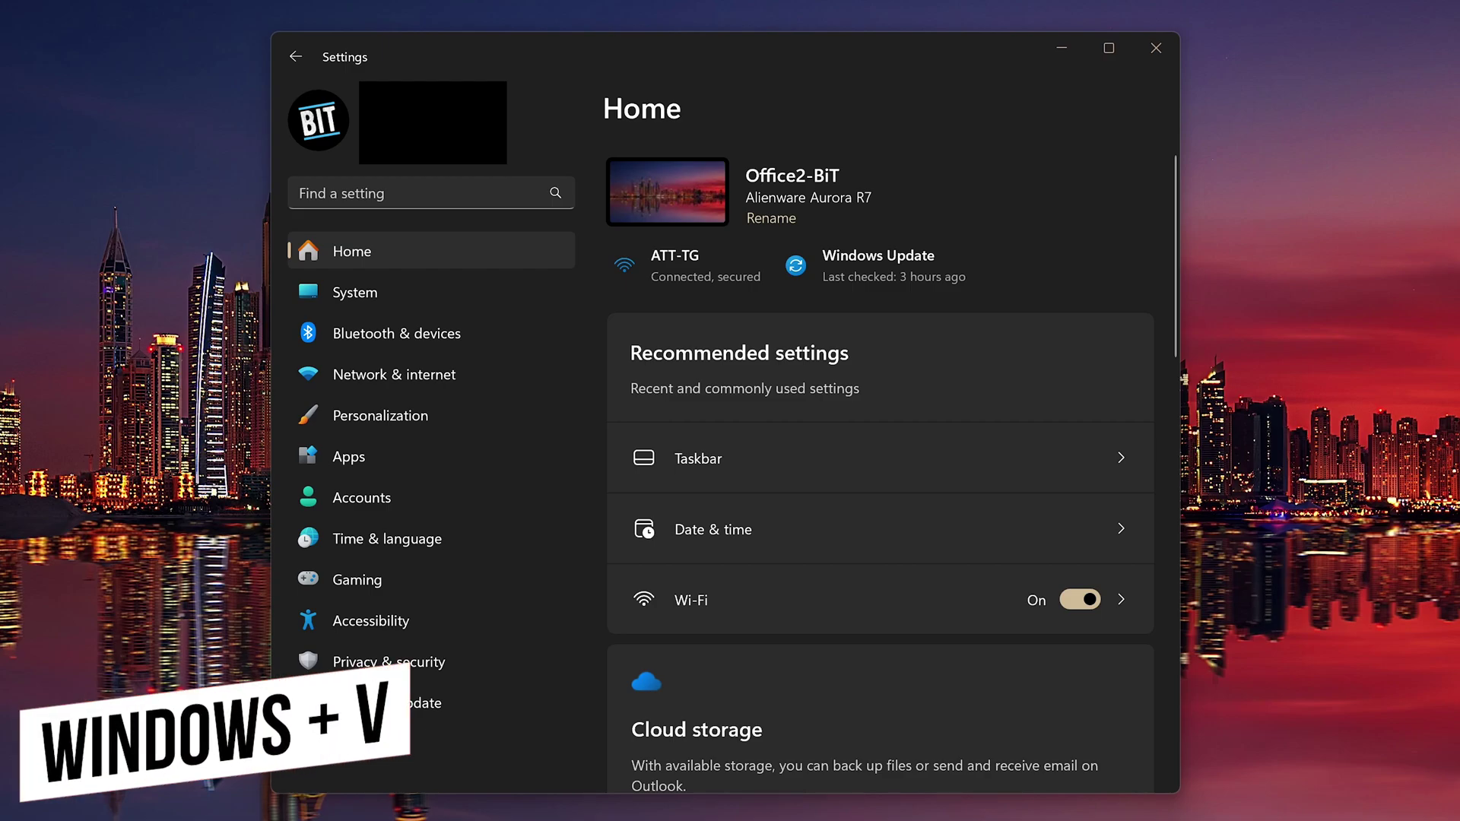
# Step: Bring up clipboard history with Win+V and clear all three saved entries
pyautogui.press('super+v')
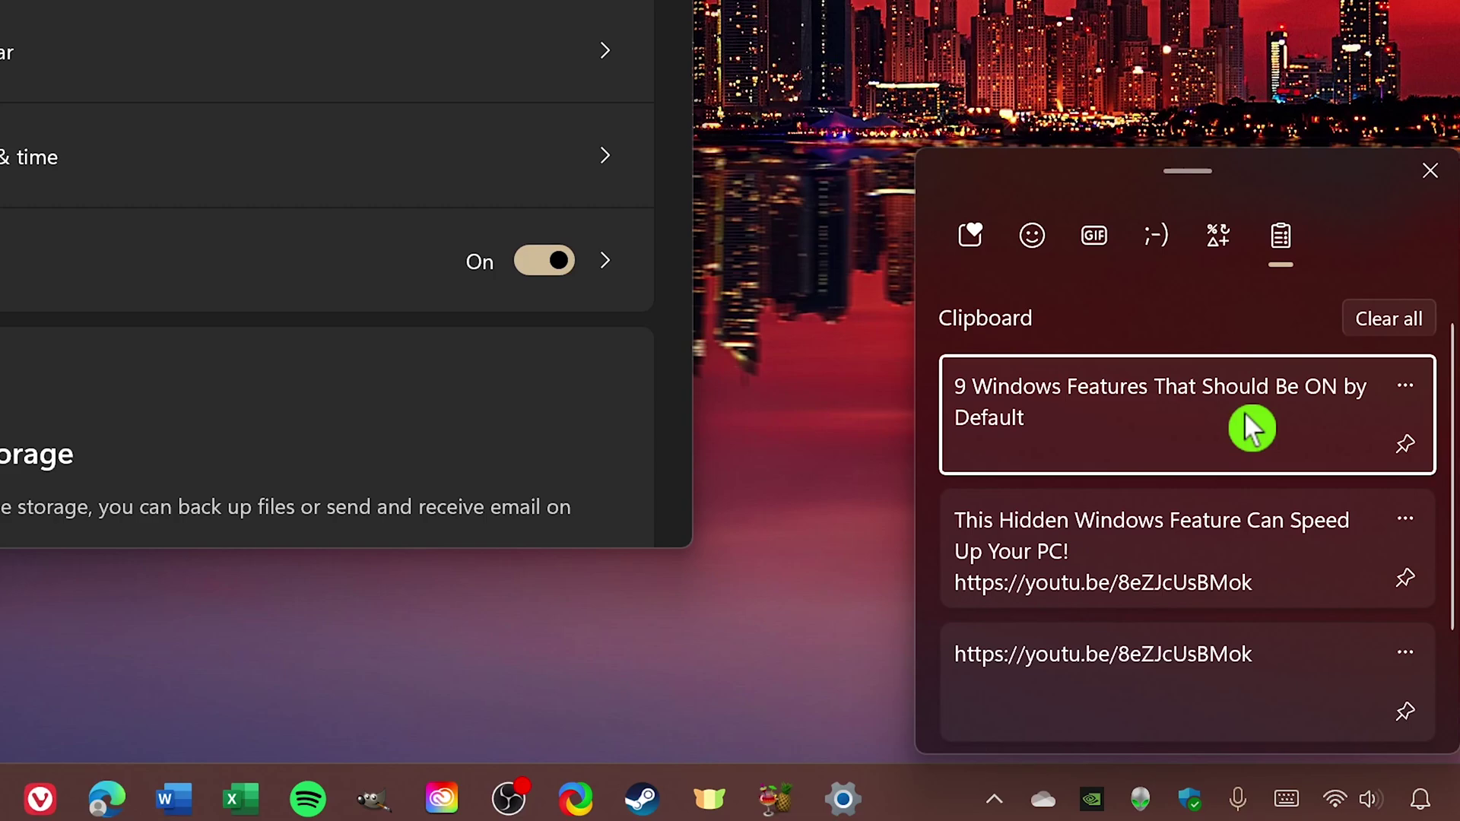
pyautogui.click(1409, 448)
pyautogui.click(1396, 321)
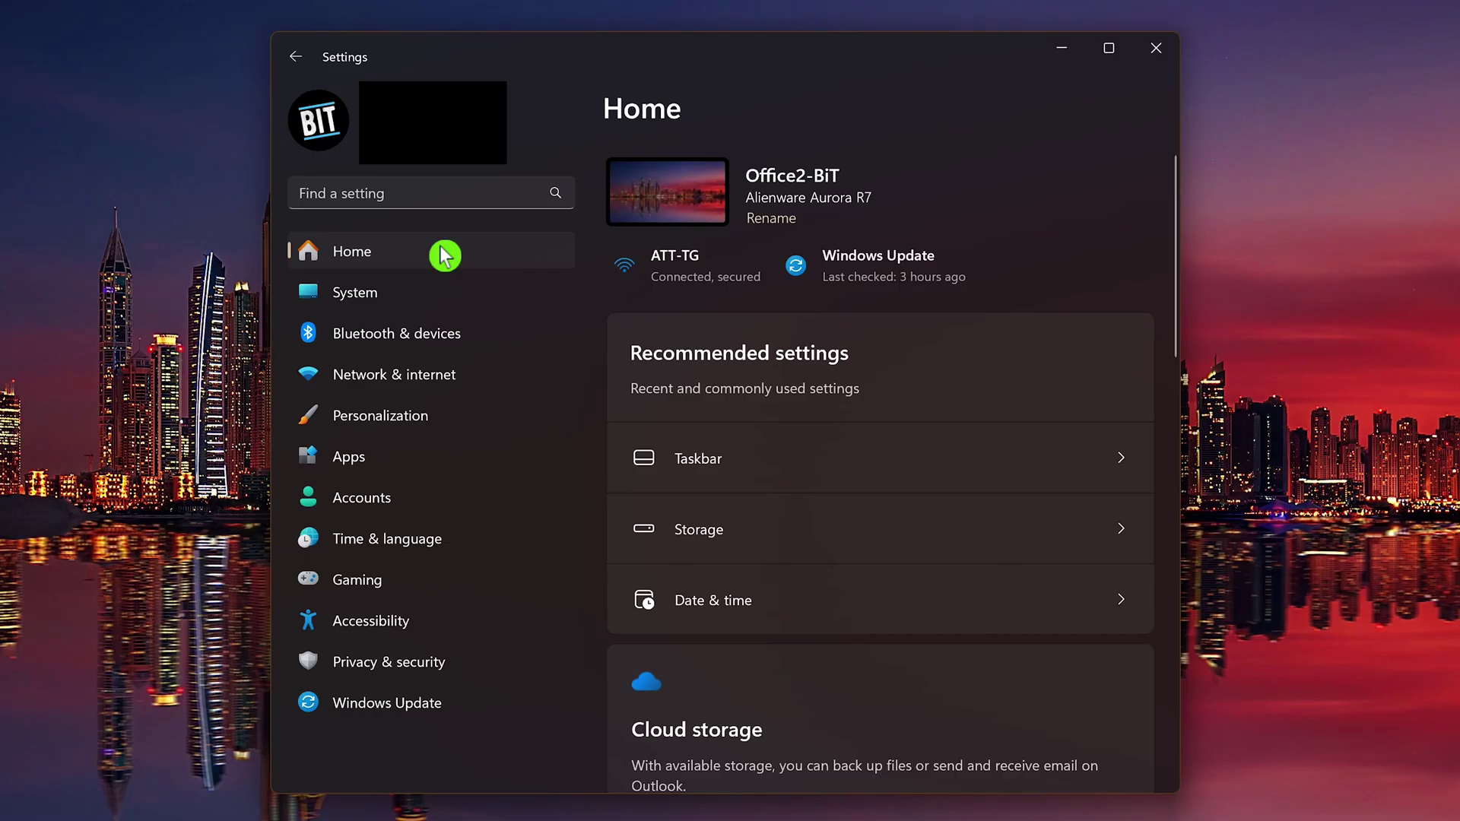
# Step: Switch the Clipboard history toggle on under System > Clipboard
pyautogui.click(432, 302)
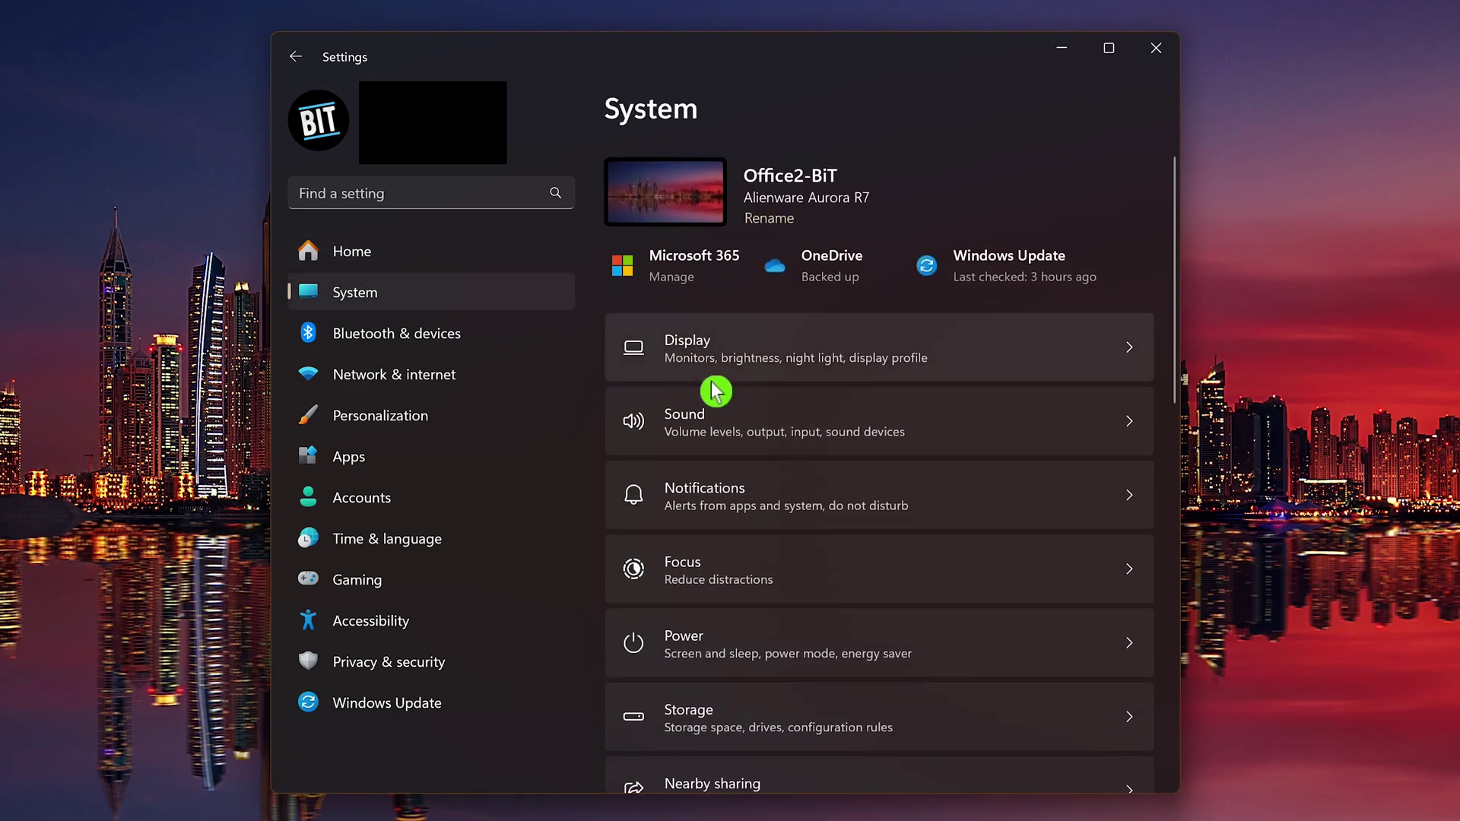
pyautogui.scroll(-4, 965, 451)
pyautogui.scroll(-8, 965, 451)
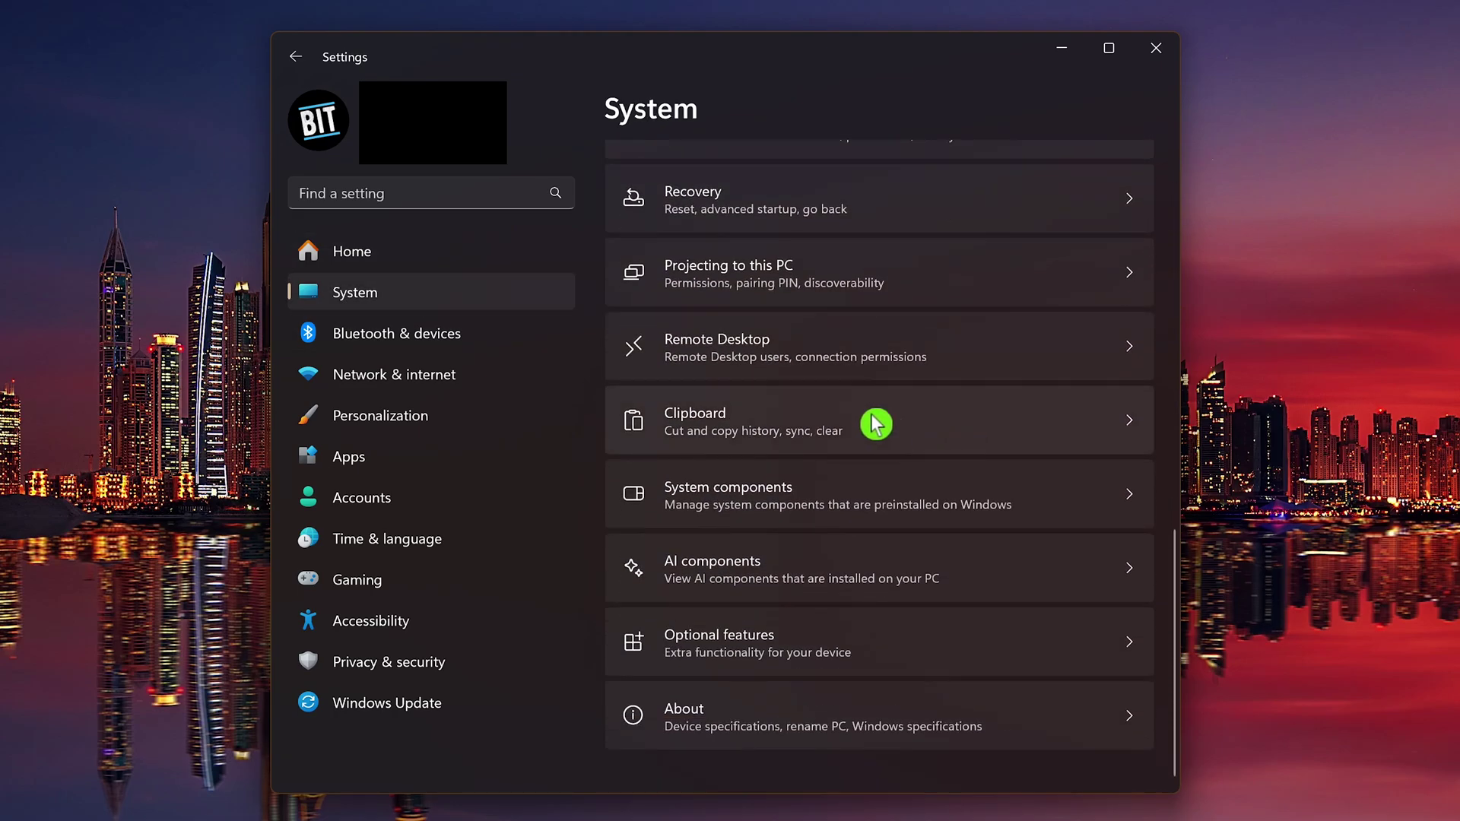
pyautogui.click(874, 423)
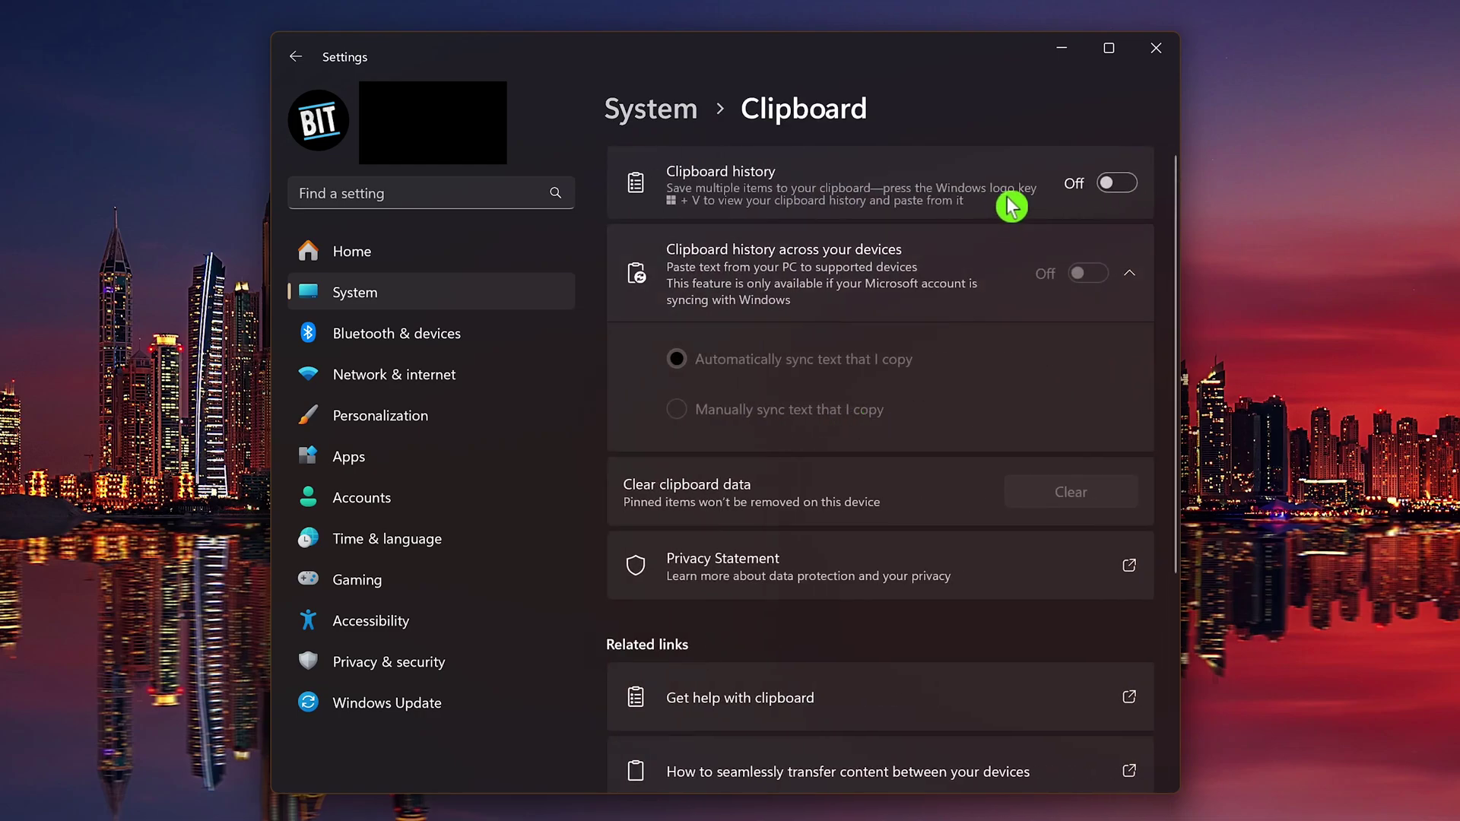
pyautogui.click(1119, 190)
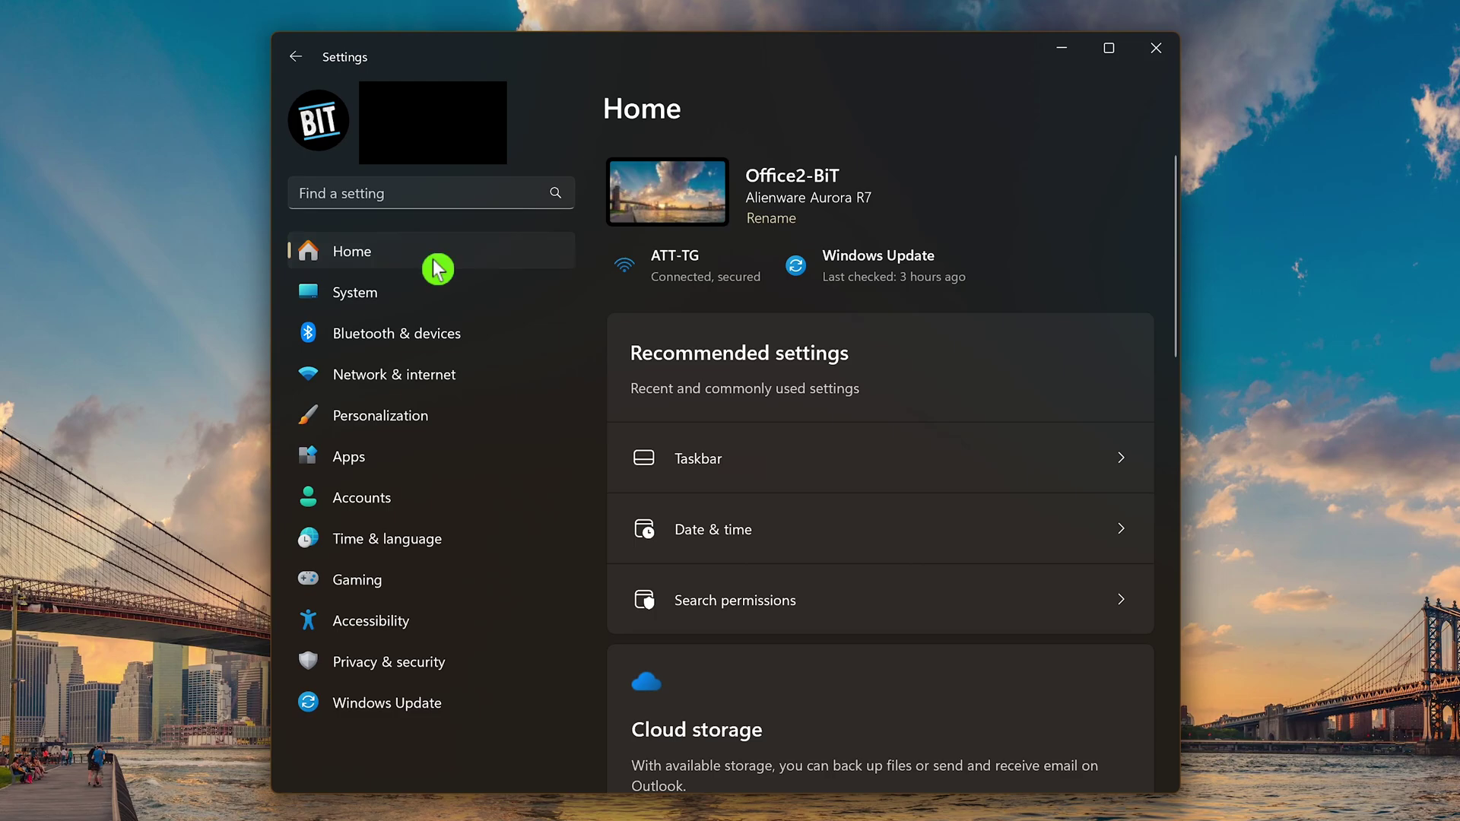
# Step: Under System > Notifications, check 'When playing a game' and 'For the first hour after a Windows feature update'
pyautogui.click(436, 306)
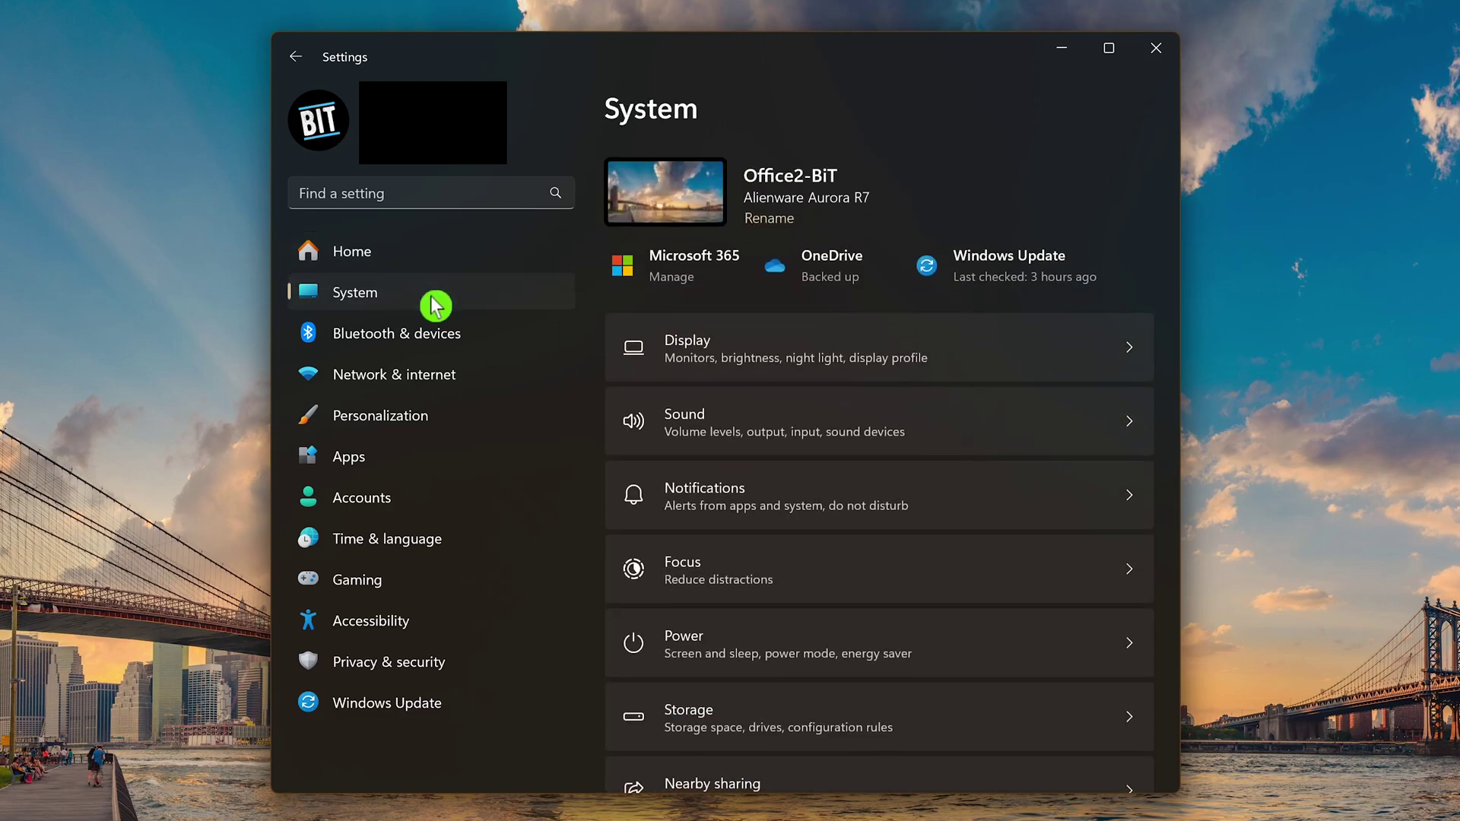
pyautogui.click(786, 507)
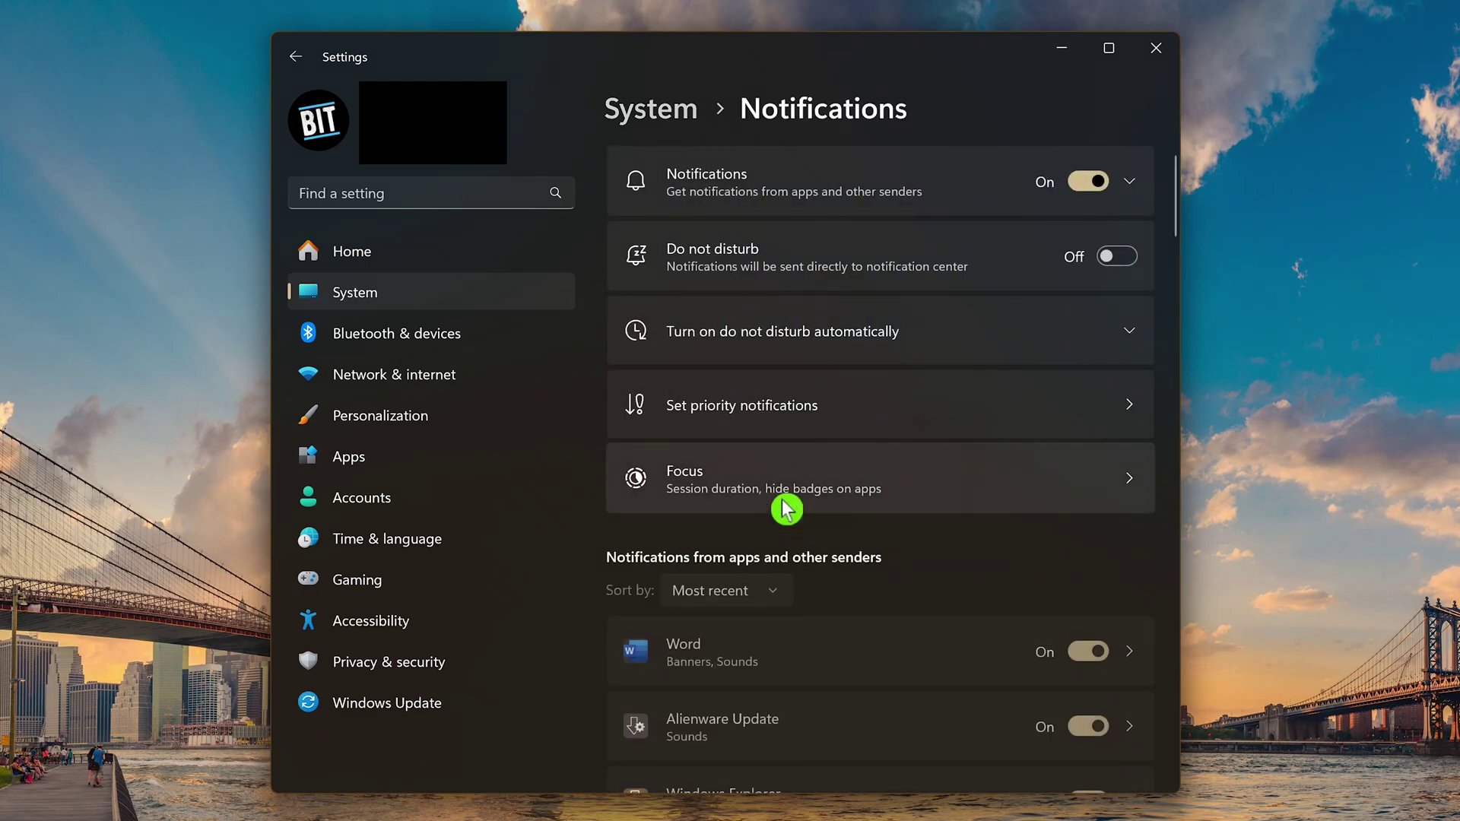
pyautogui.click(840, 354)
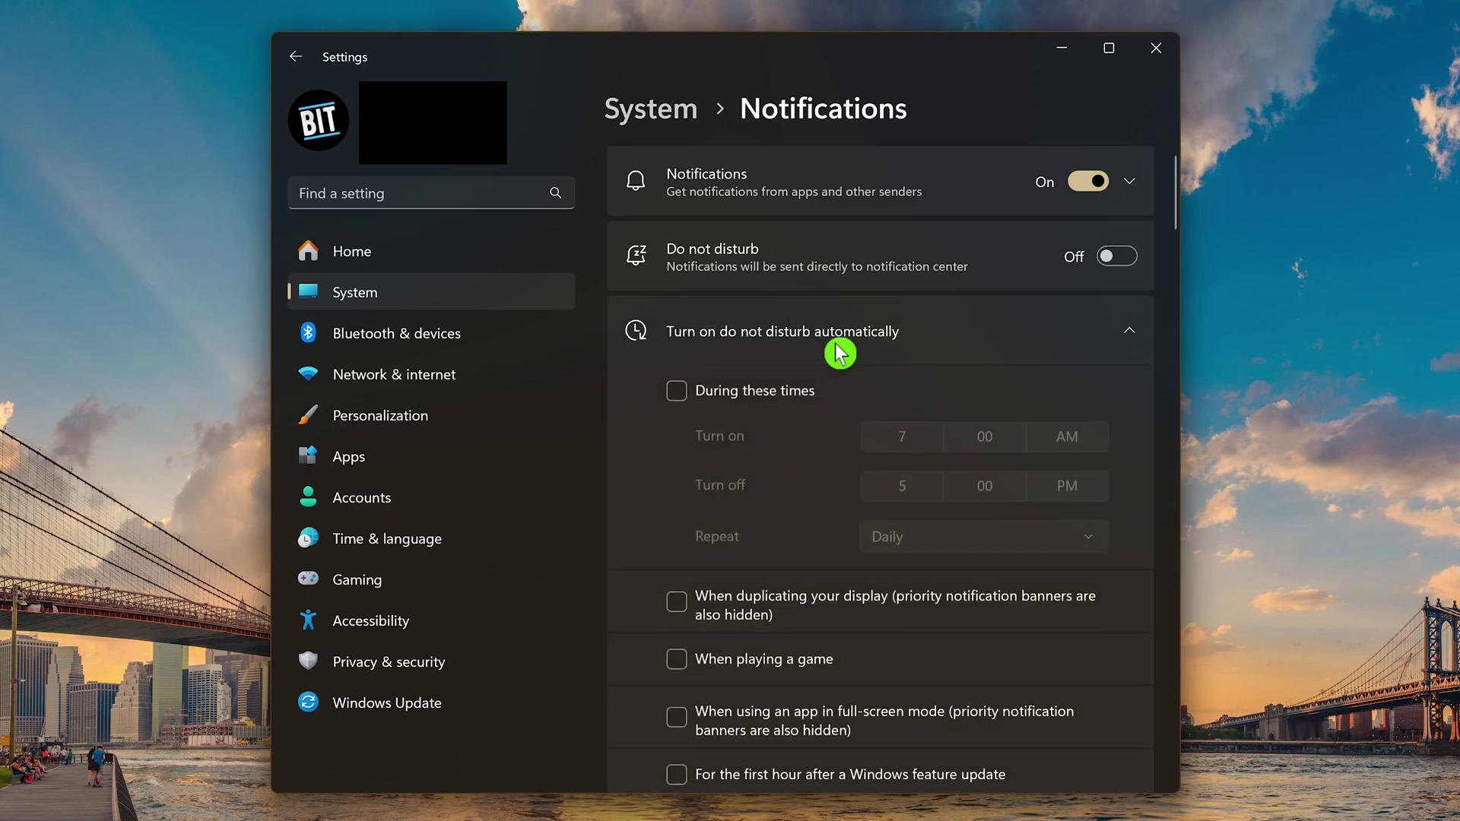
pyautogui.scroll(-2, 840, 354)
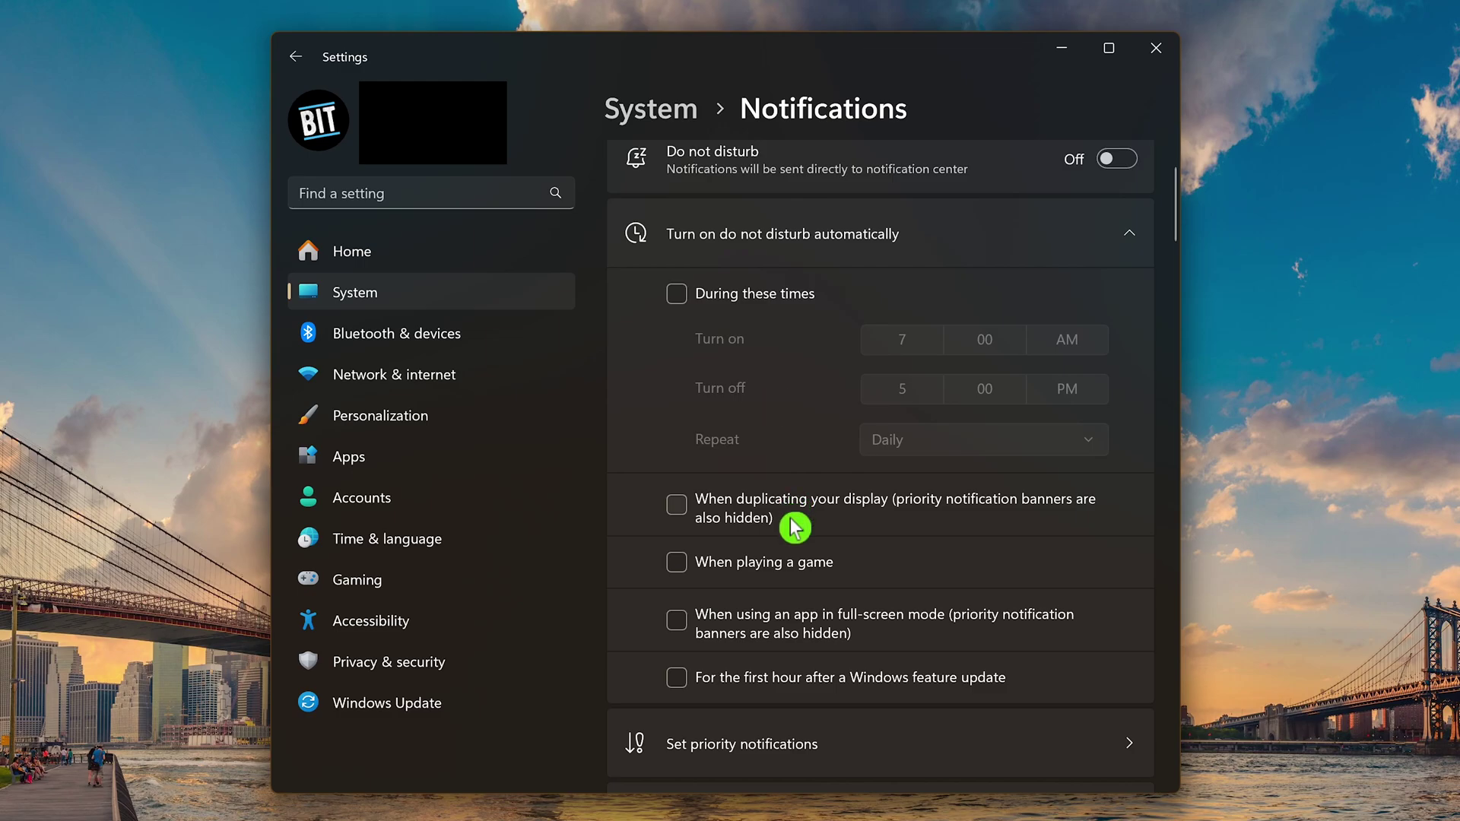
pyautogui.click(679, 562)
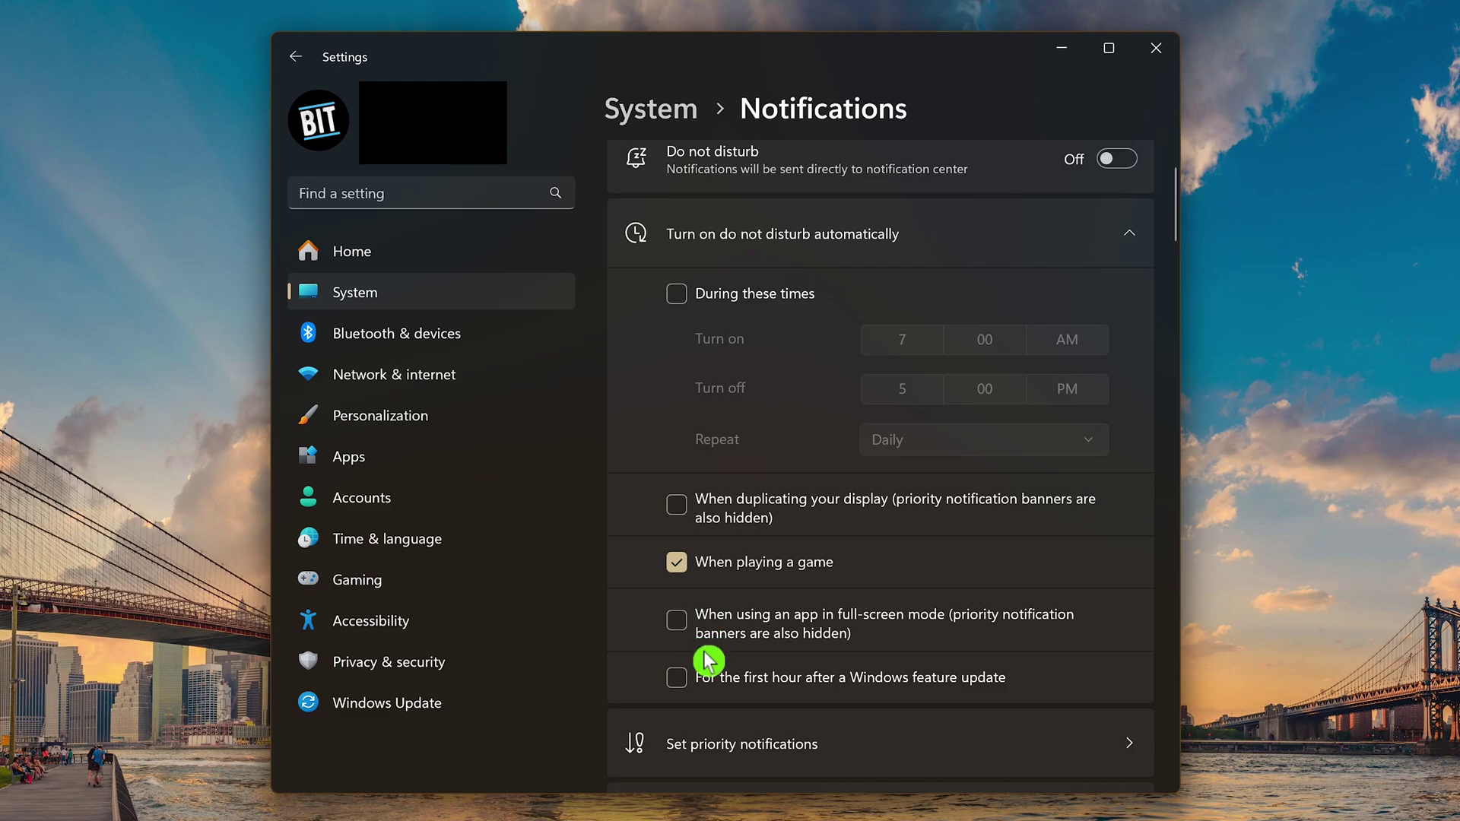
pyautogui.click(677, 679)
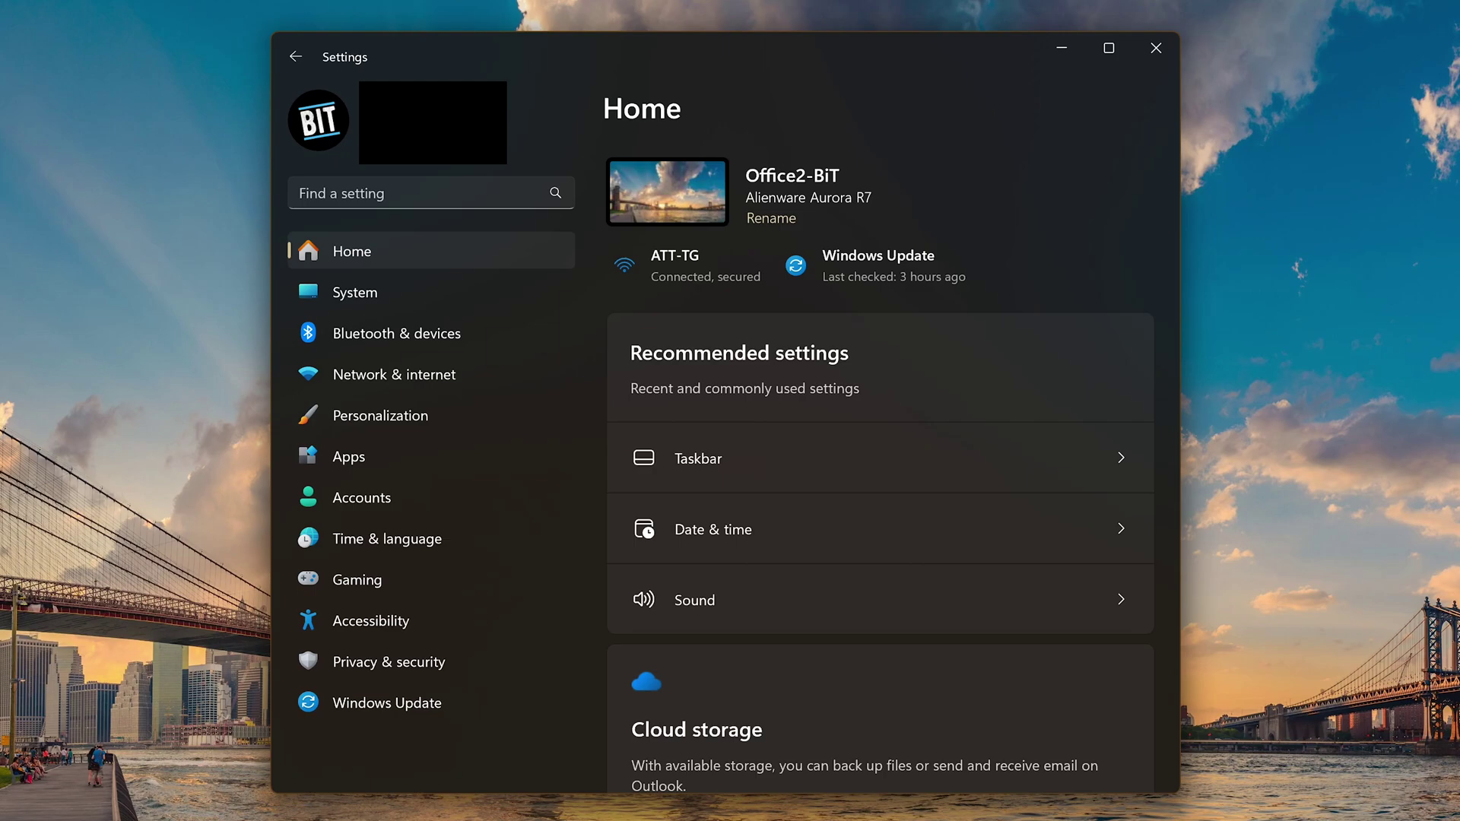
# Step: In System > Display > Night light, turn the schedule on, choose Sunset to sunrise, and set strength 62
pyautogui.click(439, 306)
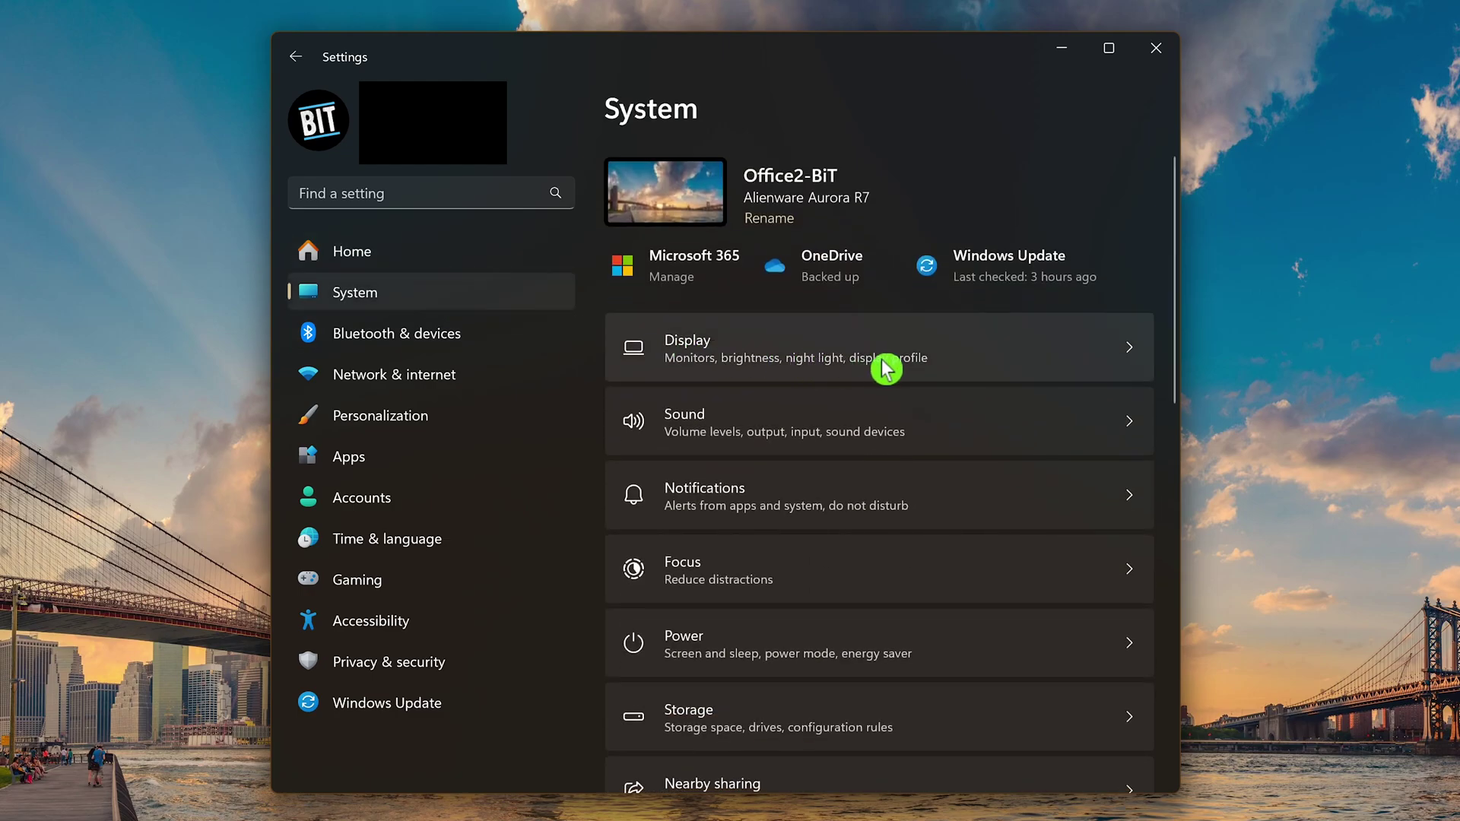
pyautogui.click(905, 366)
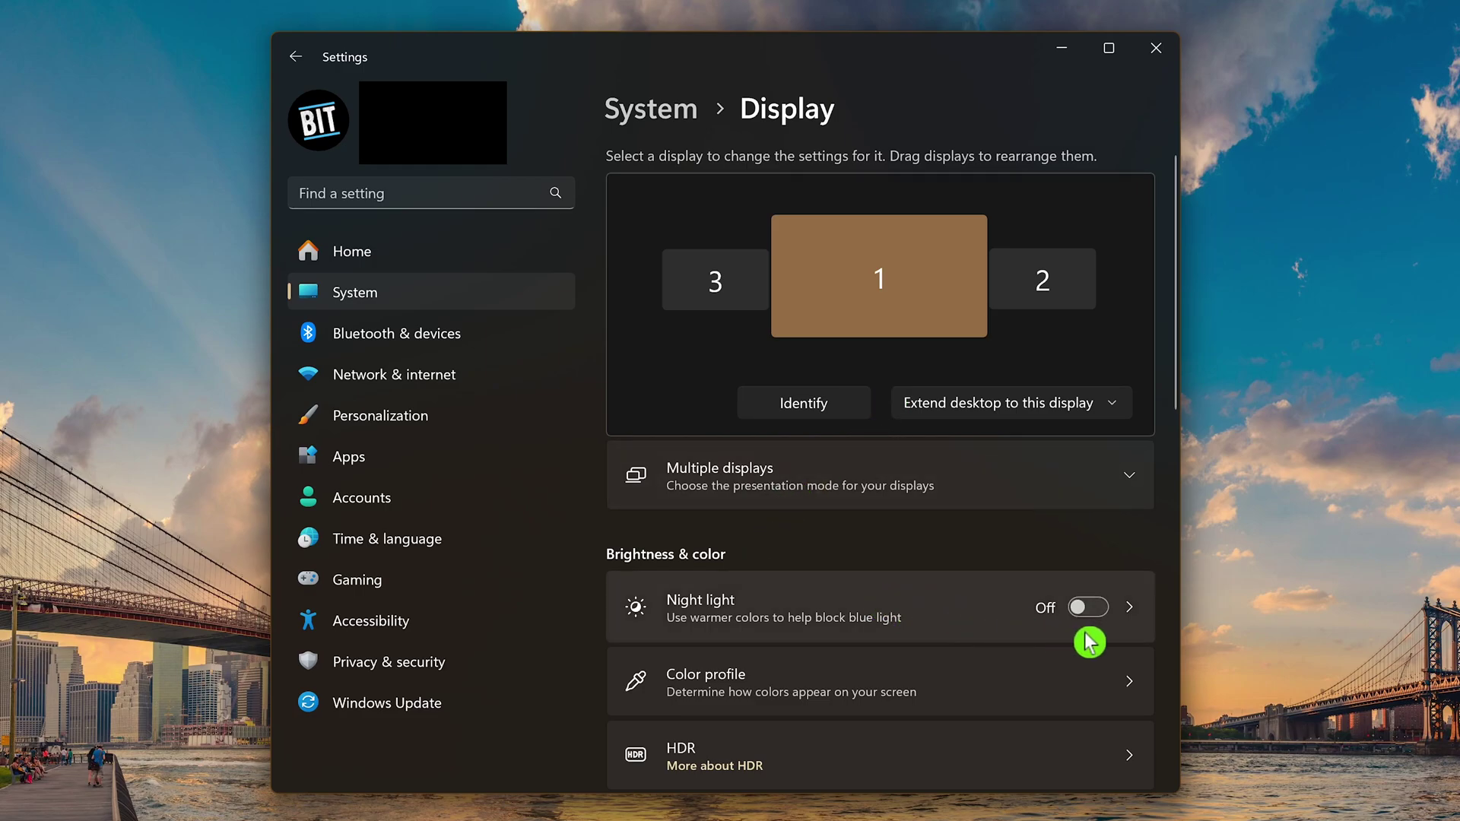
pyautogui.click(899, 618)
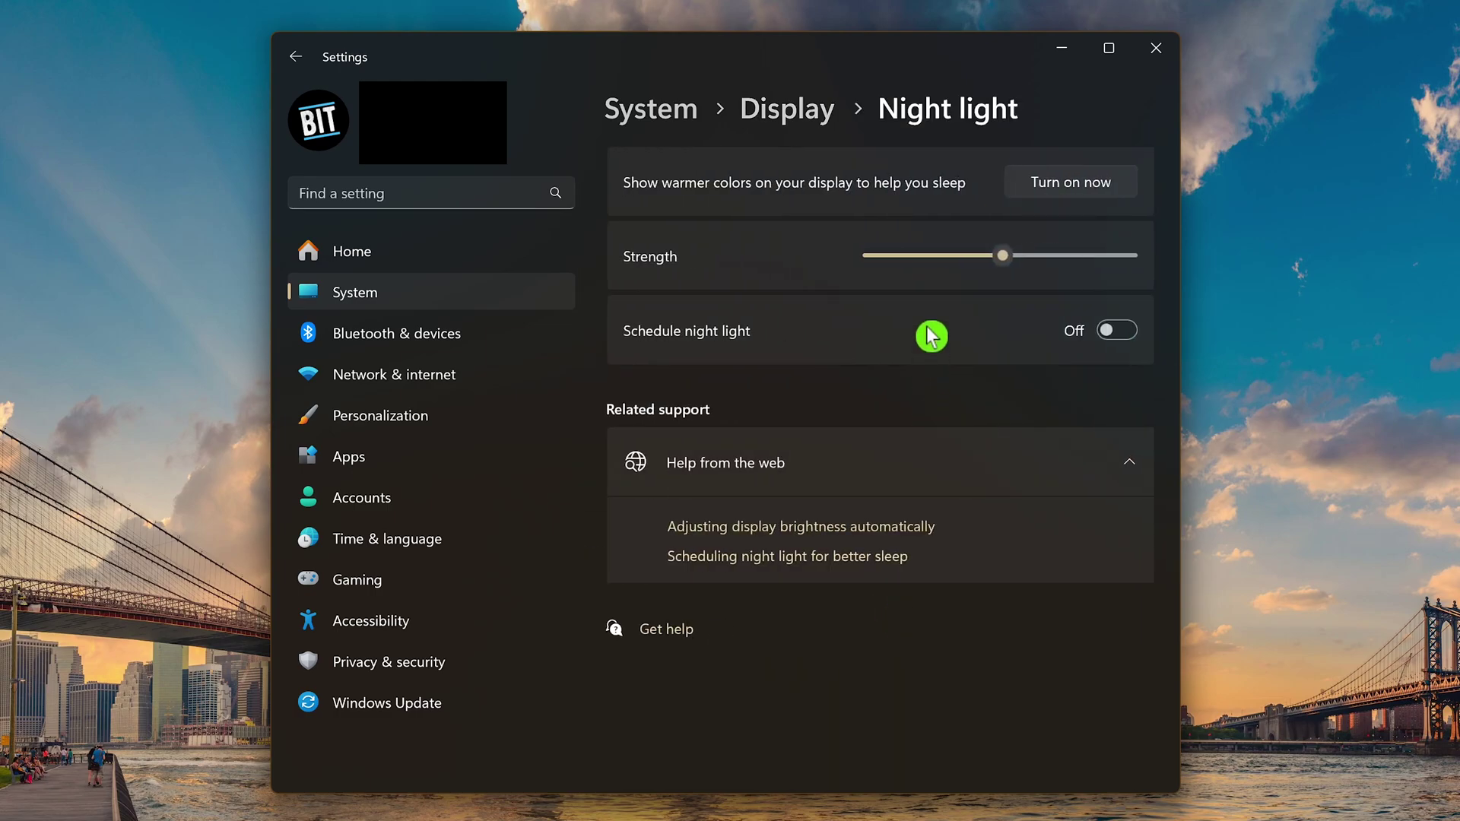
pyautogui.click(1124, 341)
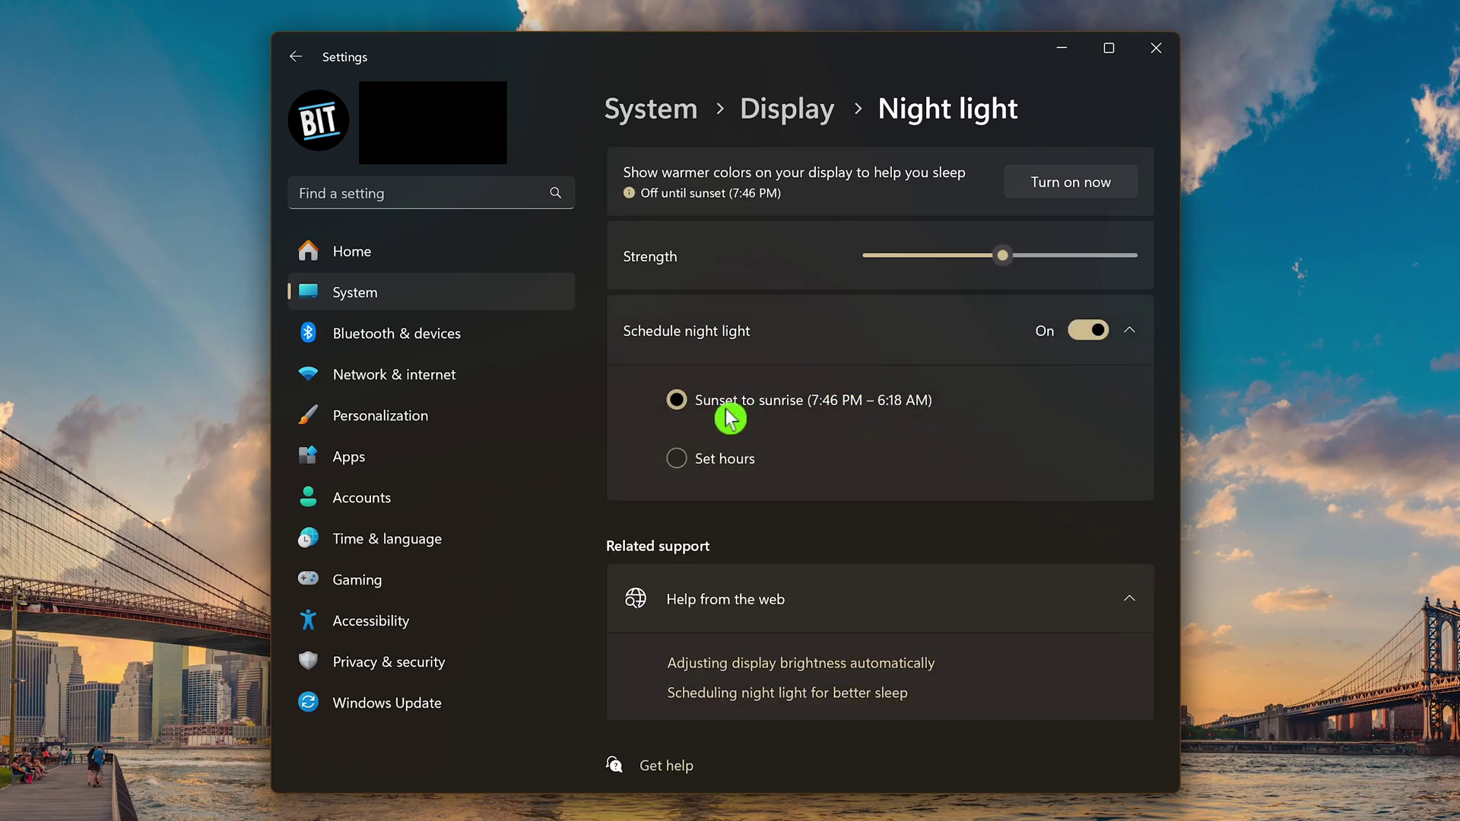
pyautogui.click(681, 458)
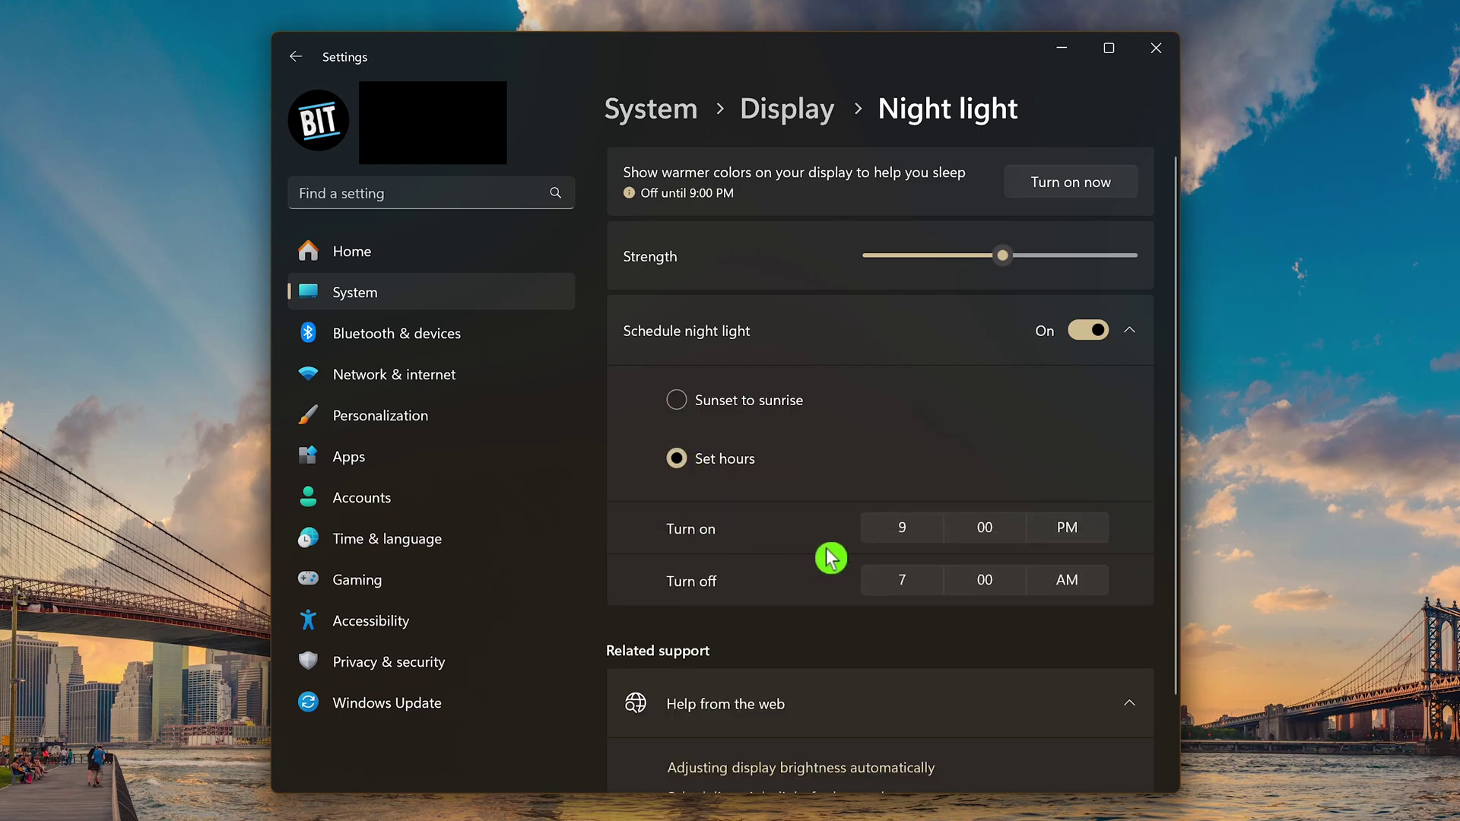
pyautogui.click(681, 401)
pyautogui.moveTo(1005, 261)
pyautogui.moveTo(1006, 260)
pyautogui.mouseDown()
pyautogui.moveTo(911, 259)
pyautogui.moveTo(1067, 262)
pyautogui.moveTo(997, 258)
pyautogui.mouseUp()
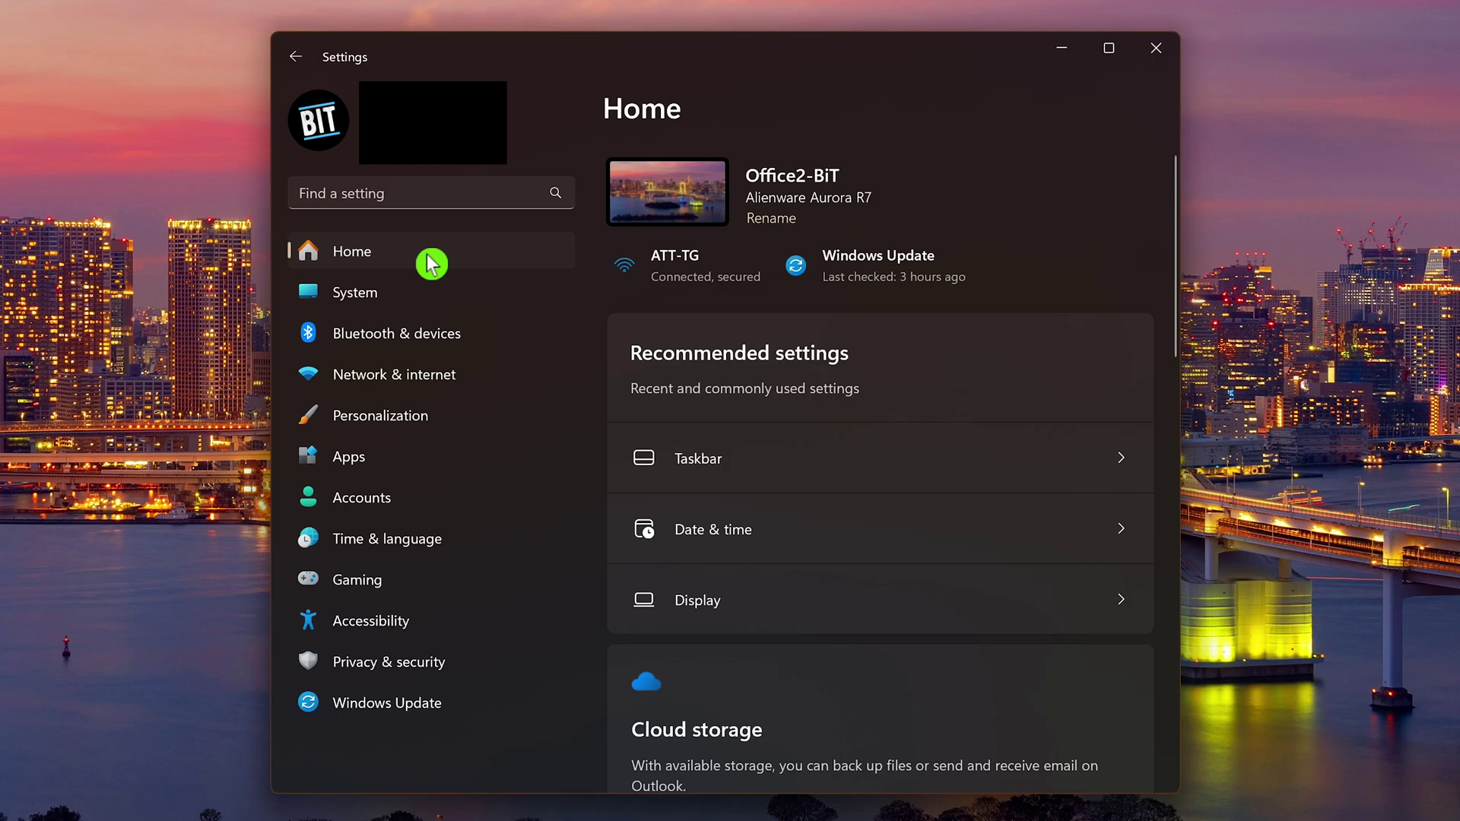
# Step: Switch the Find my device toggle on under Privacy & security
pyautogui.click(452, 675)
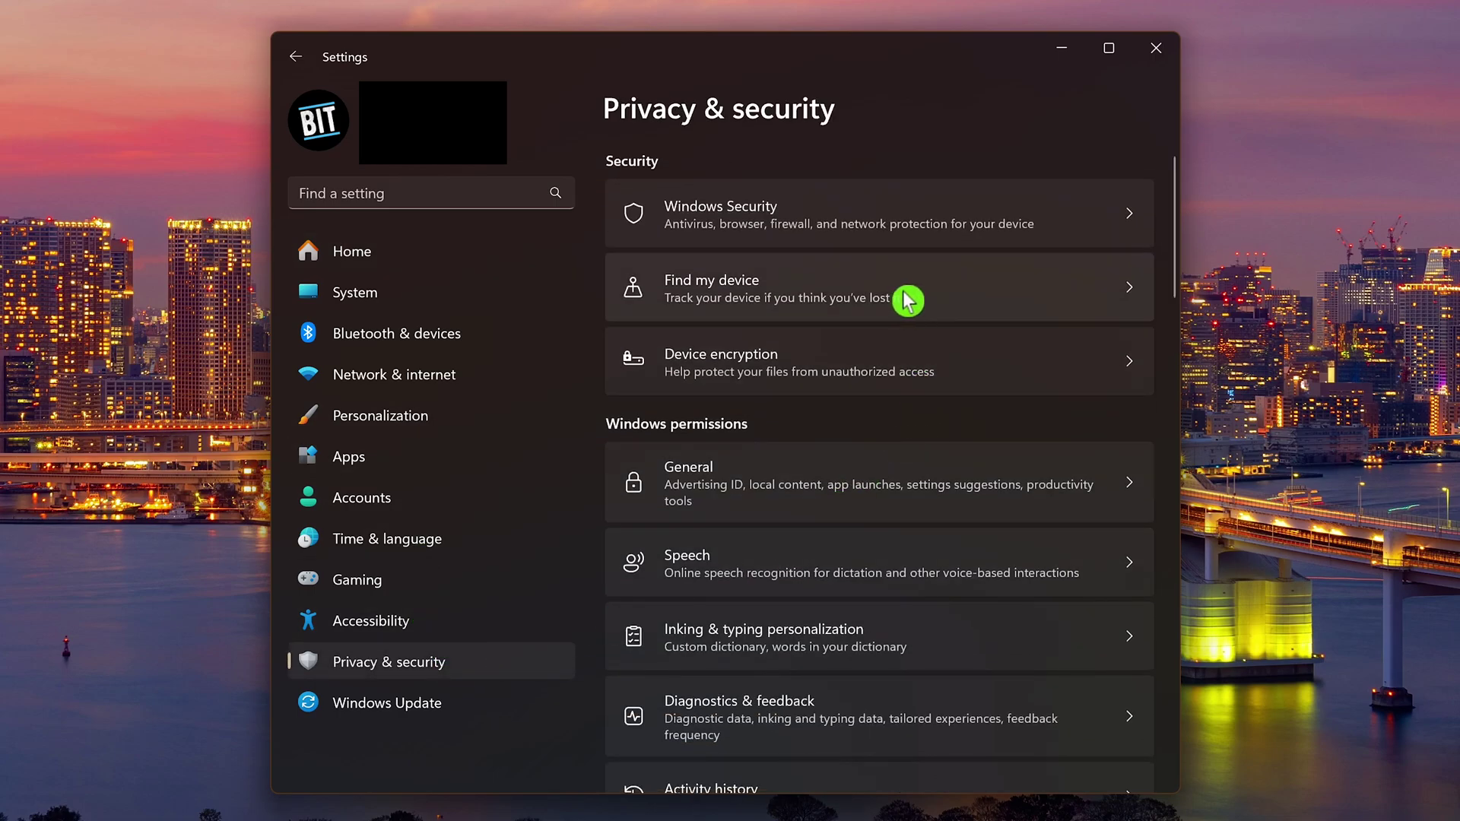
pyautogui.click(818, 278)
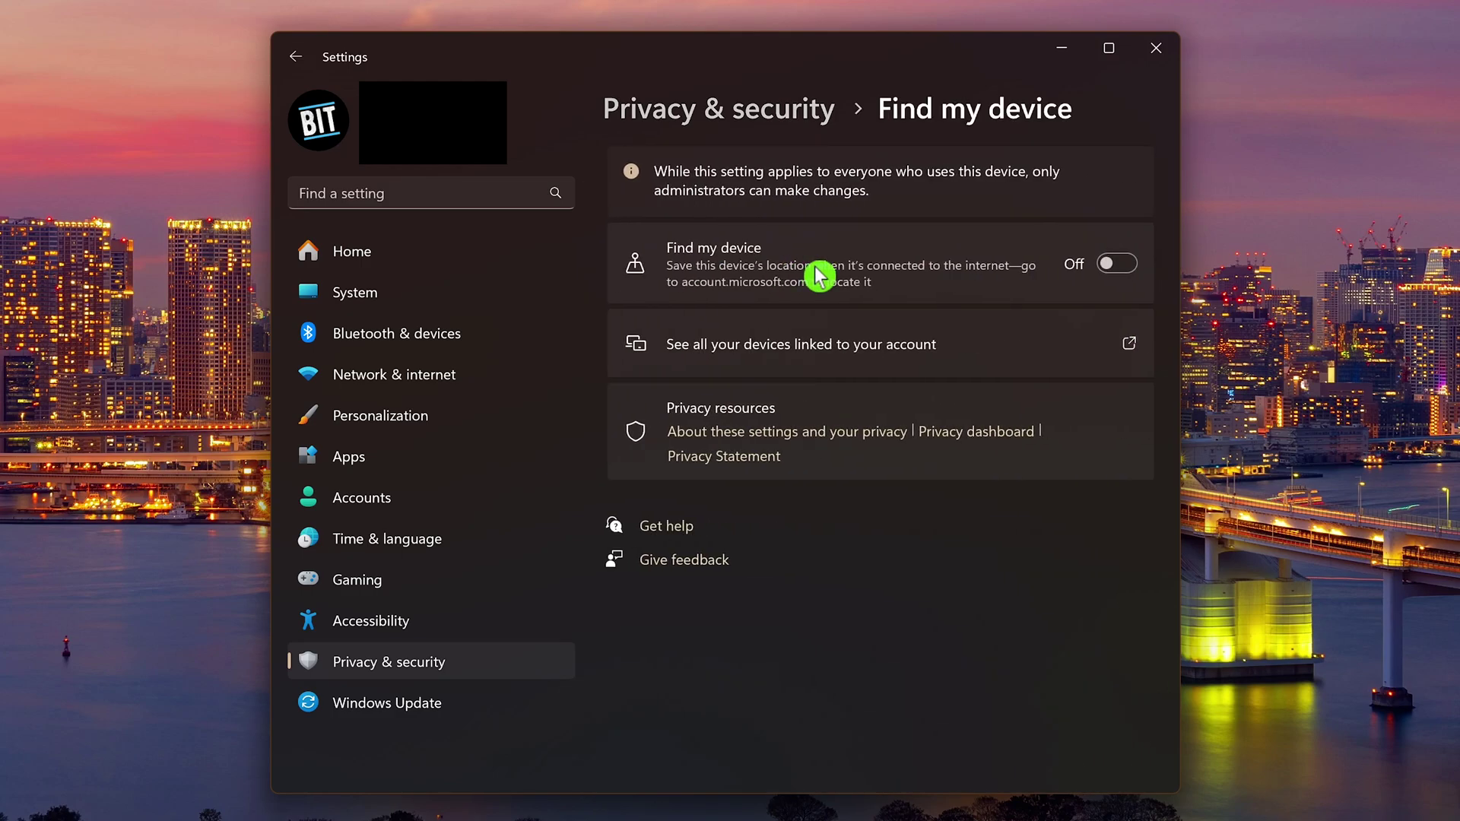
pyautogui.click(1115, 274)
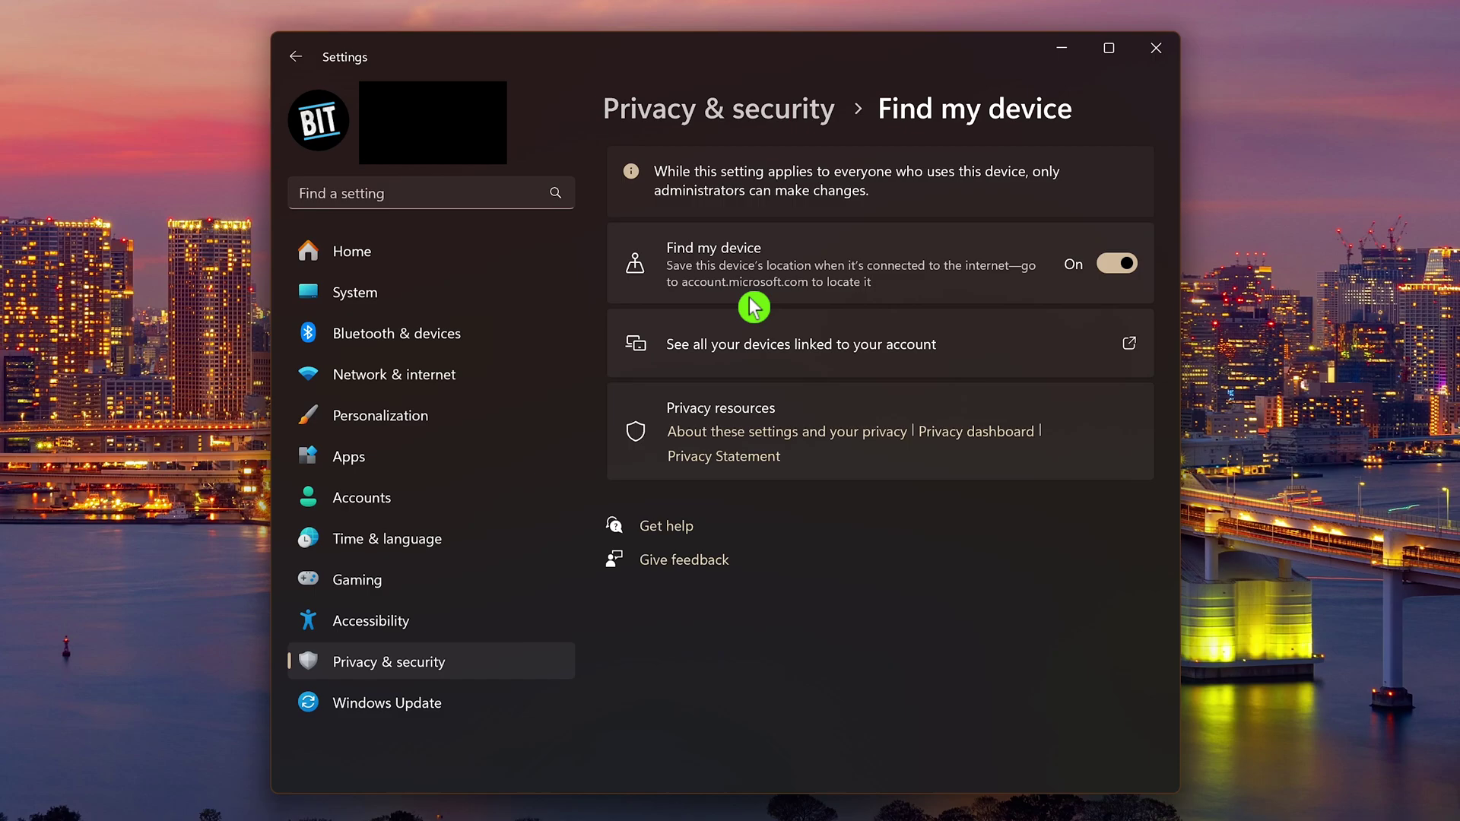
# Step: Go to Privacy & security > App permissions > Location to see which apps can use location
pyautogui.click(448, 667)
pyautogui.scroll(-8, 964, 596)
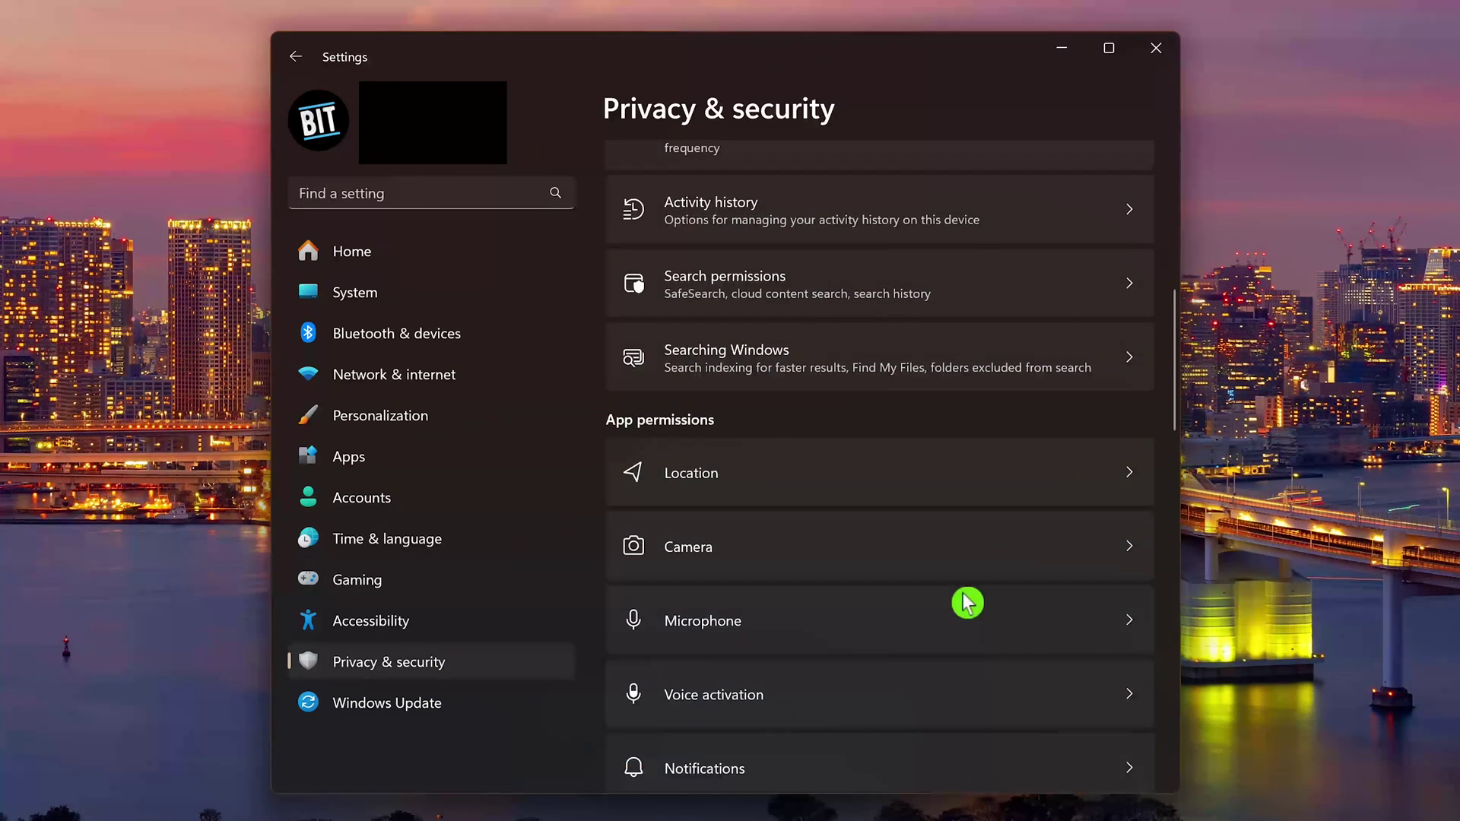
pyautogui.click(757, 485)
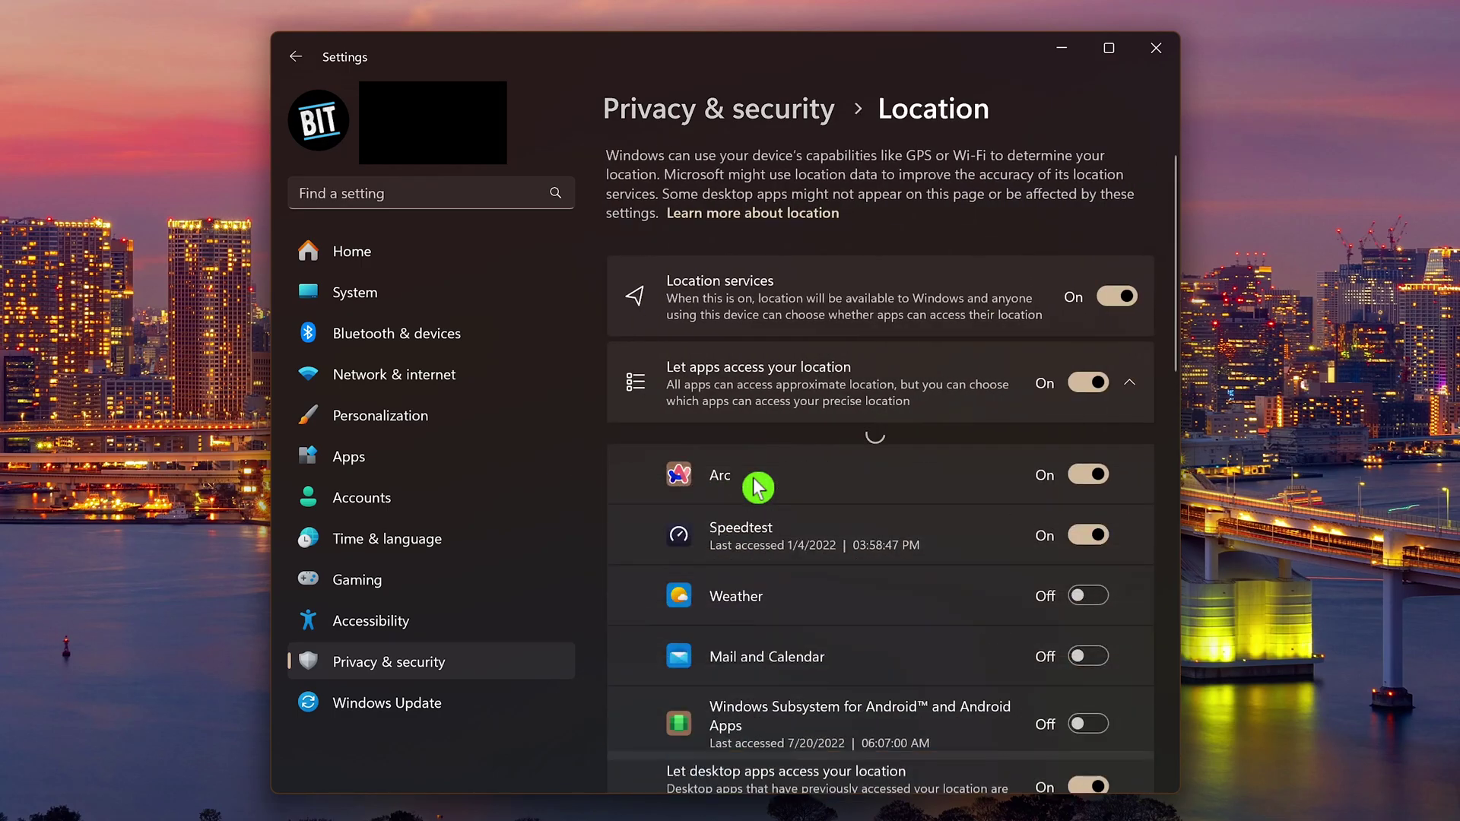